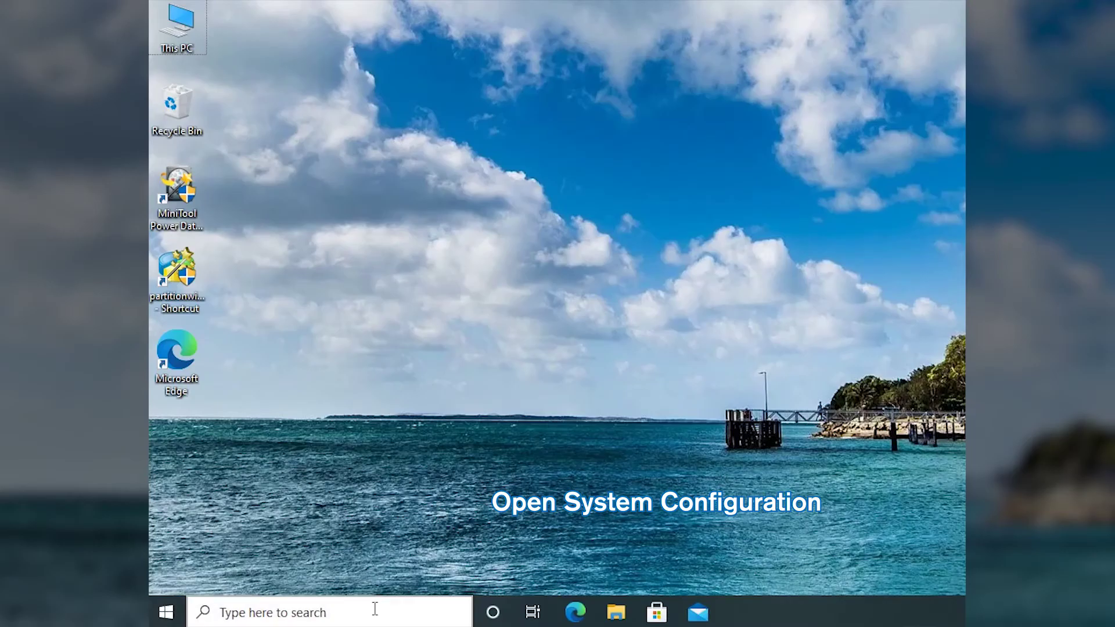
- Open System Configuration from the 'system' search and show its Services list
{"action": "left_click", "coordinate": [375, 611]}
{"action": "type", "text": "system"}
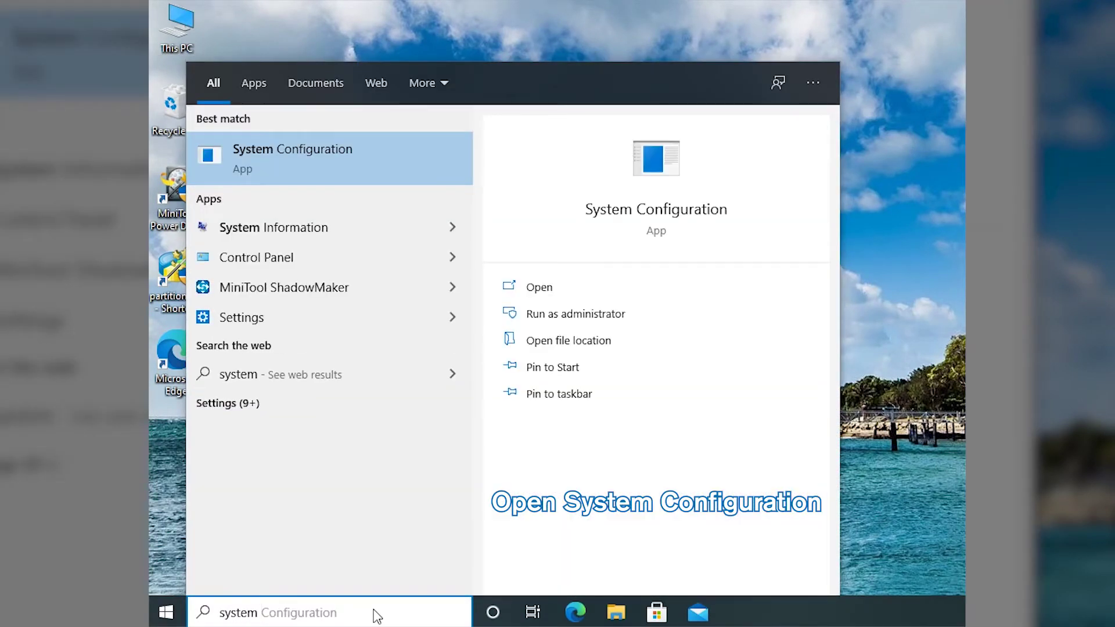
{"action": "left_click", "coordinate": [295, 156]}
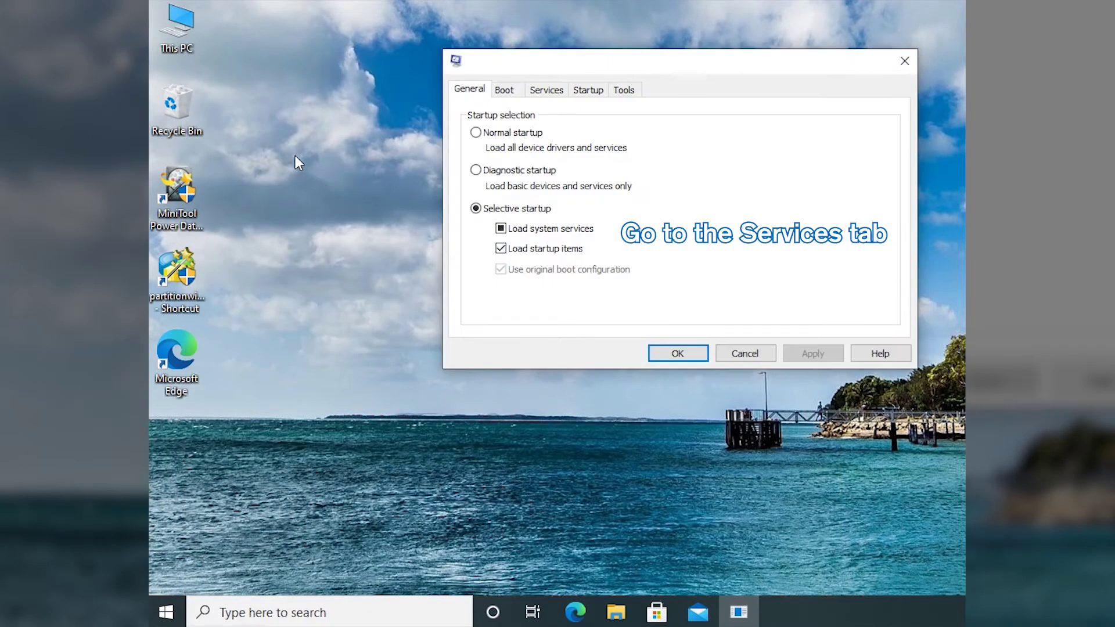
{"action": "left_click", "coordinate": [555, 91]}
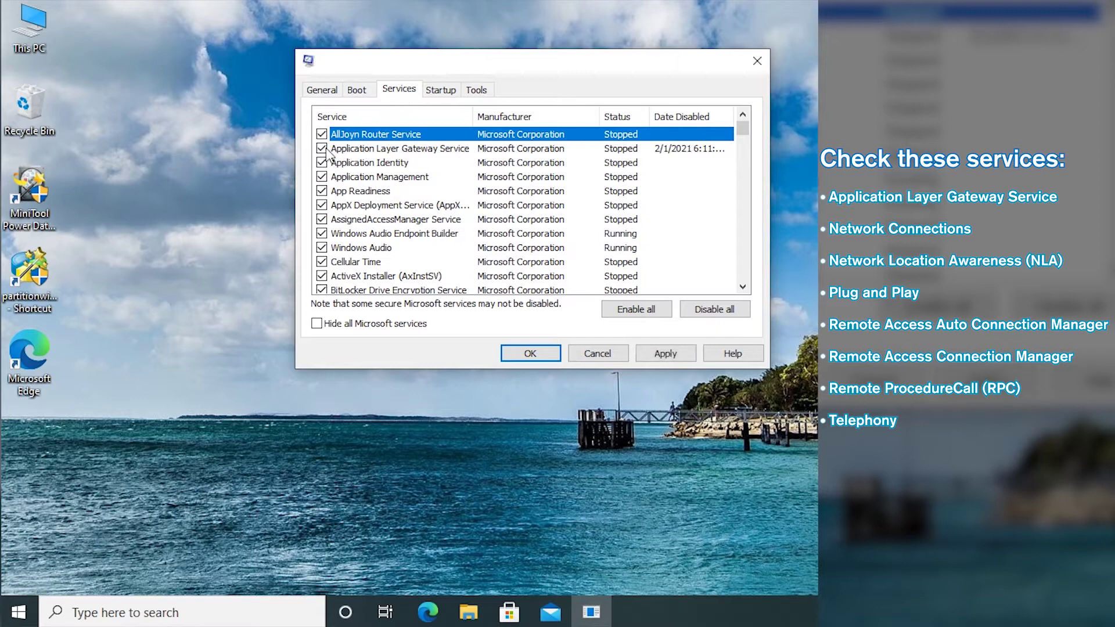
- Enable the Network Connections and Network Location Awareness services and apply the change
{"action": "scroll", "coordinate": [379, 180], "scroll_direction": "down", "scroll_amount": 6}
{"action": "scroll", "coordinate": [378, 180], "scroll_direction": "down", "scroll_amount": 10}
{"action": "scroll", "coordinate": [379, 180], "scroll_direction": "down", "scroll_amount": 10}
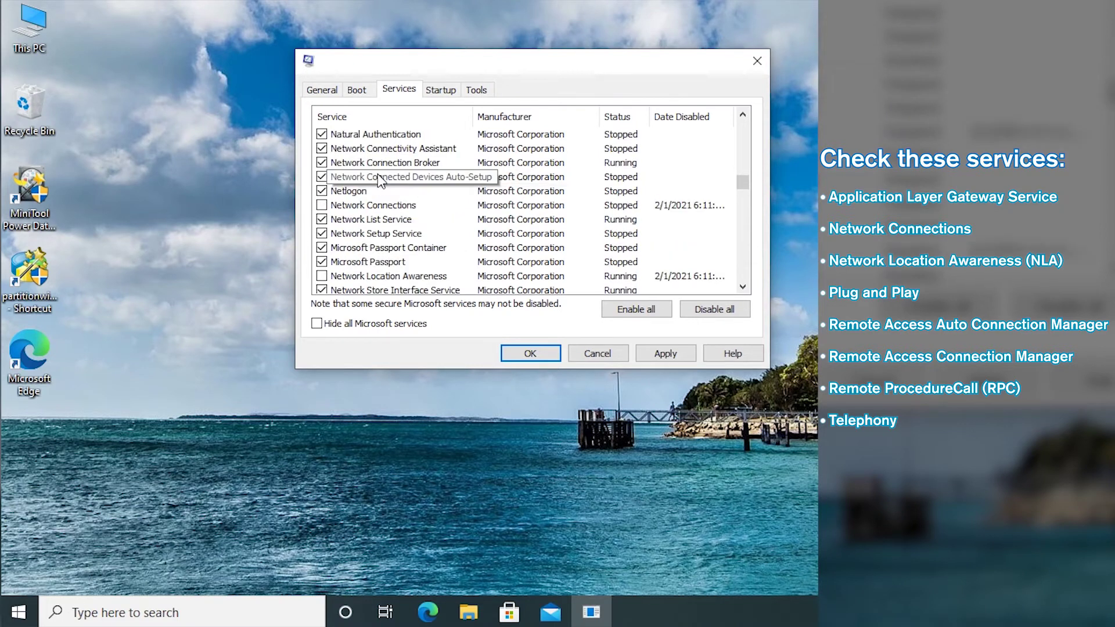
{"action": "left_click", "coordinate": [321, 205]}
{"action": "left_click", "coordinate": [322, 276]}
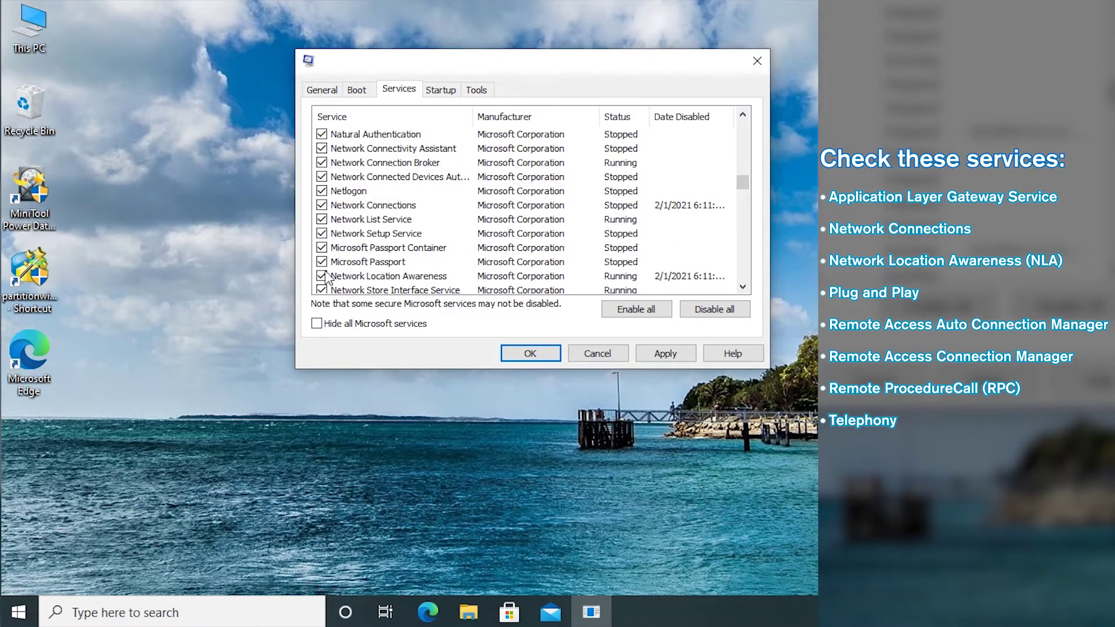
{"action": "scroll", "coordinate": [461, 220], "scroll_direction": "down", "scroll_amount": 15}
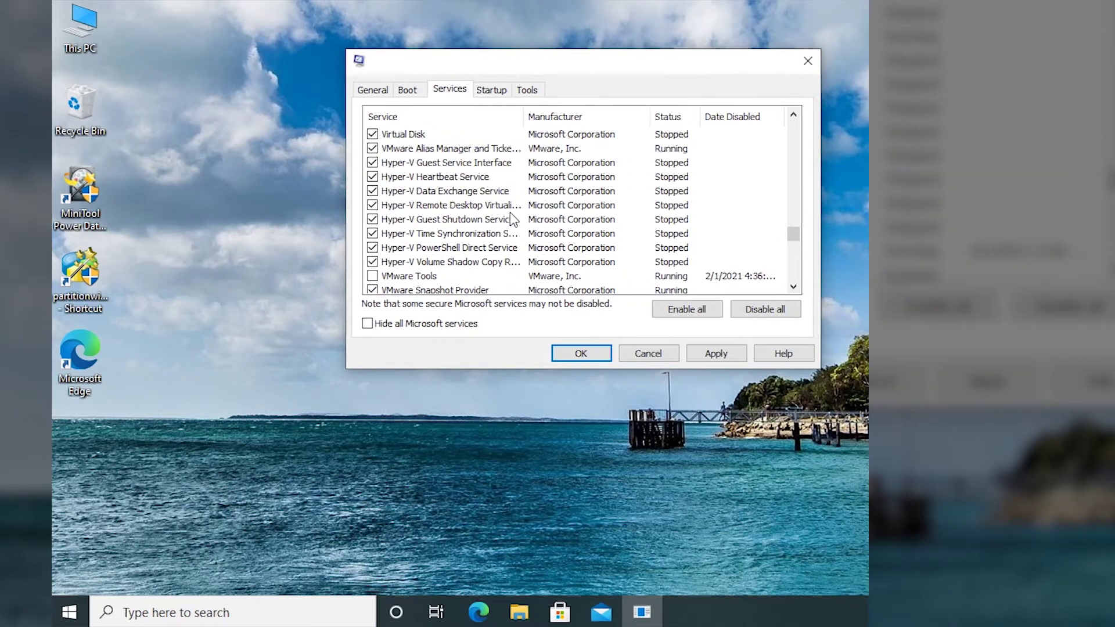
{"action": "scroll", "coordinate": [462, 219], "scroll_direction": "down", "scroll_amount": 10}
{"action": "left_click", "coordinate": [802, 354]}
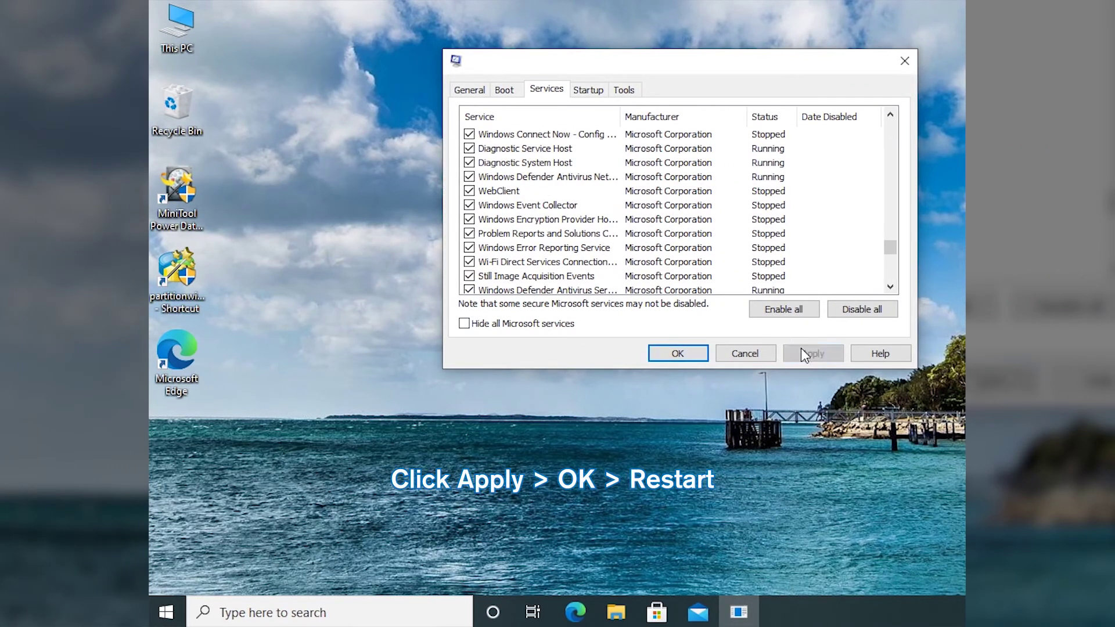
{"action": "left_click", "coordinate": [681, 352]}
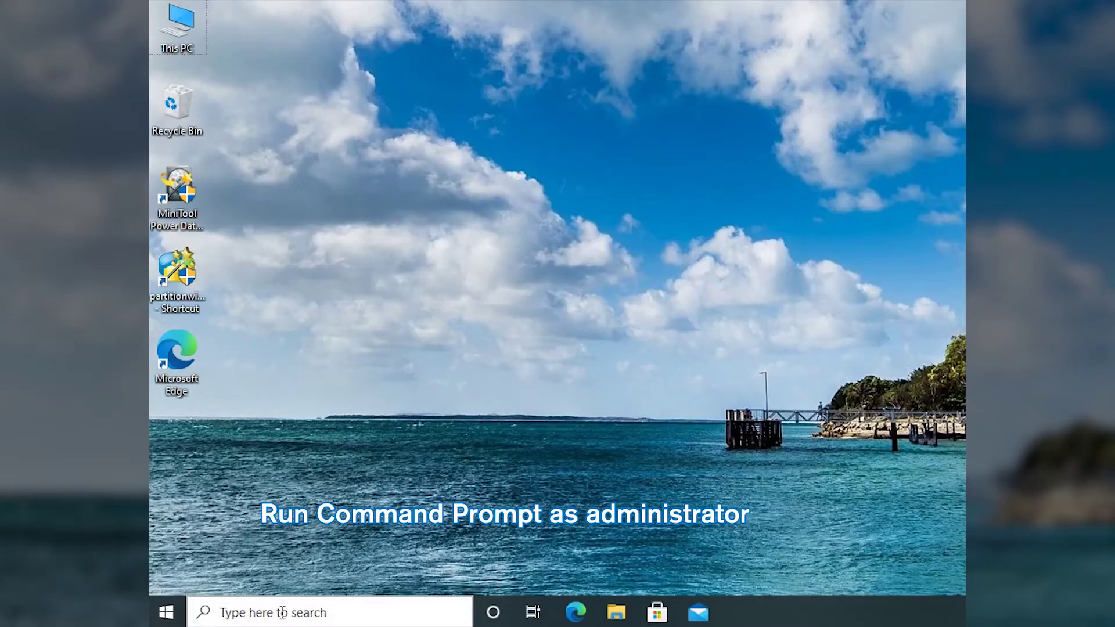
- Run sfc /scannow in a Command Prompt opened as administrator
{"action": "left_click", "coordinate": [282, 610]}
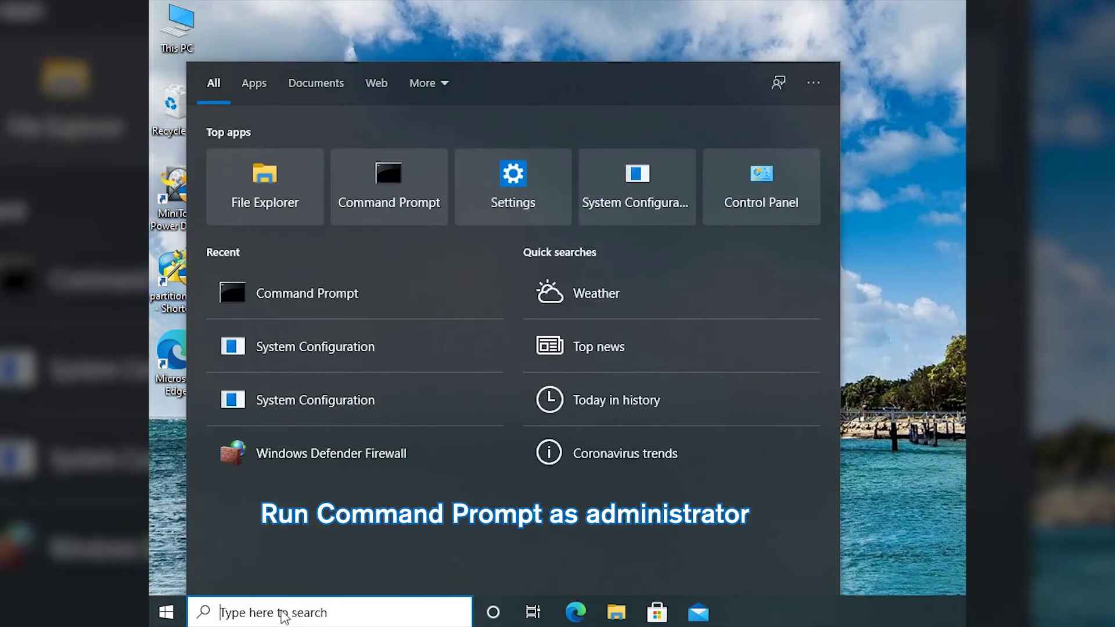
{"action": "type", "text": "cmd"}
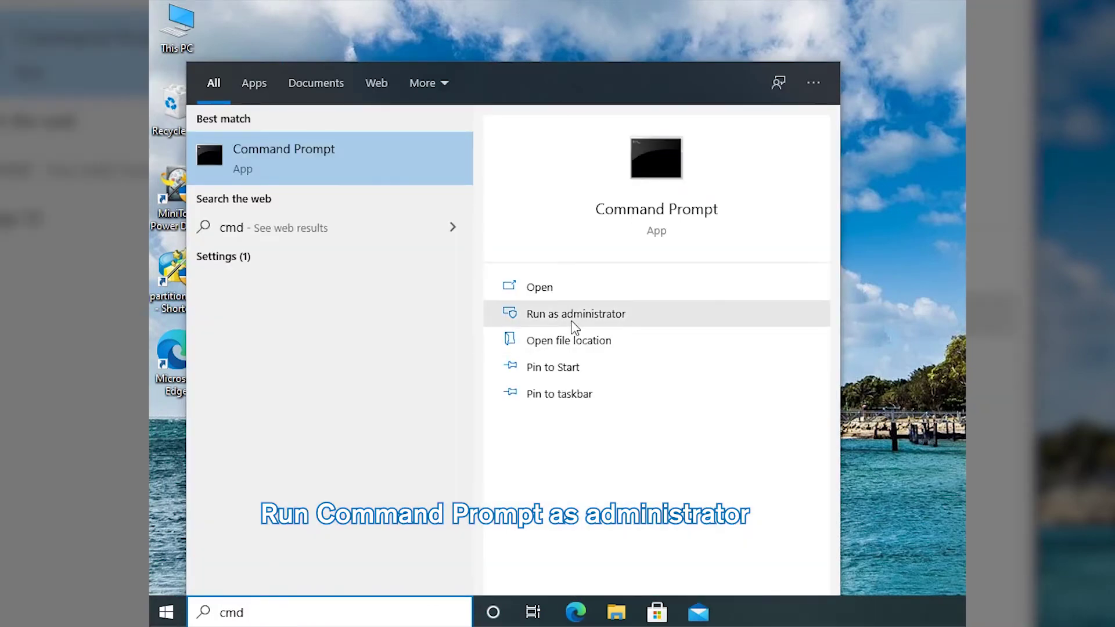
{"action": "left_click", "coordinate": [574, 327]}
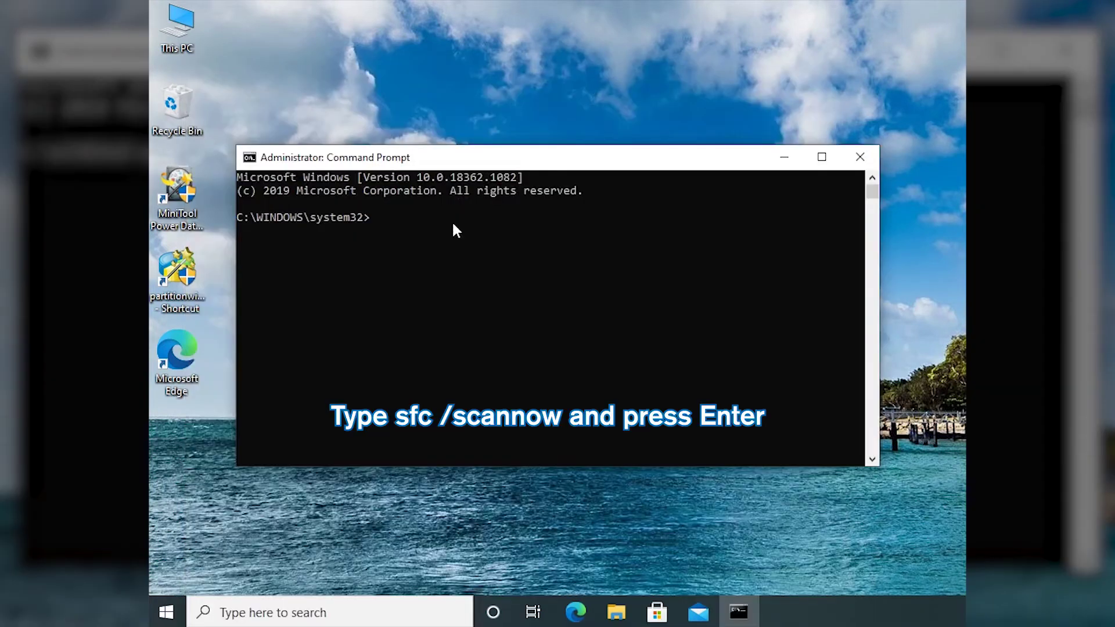
{"action": "type", "text": "sfc /scannow"}
{"action": "key", "text": "Return"}
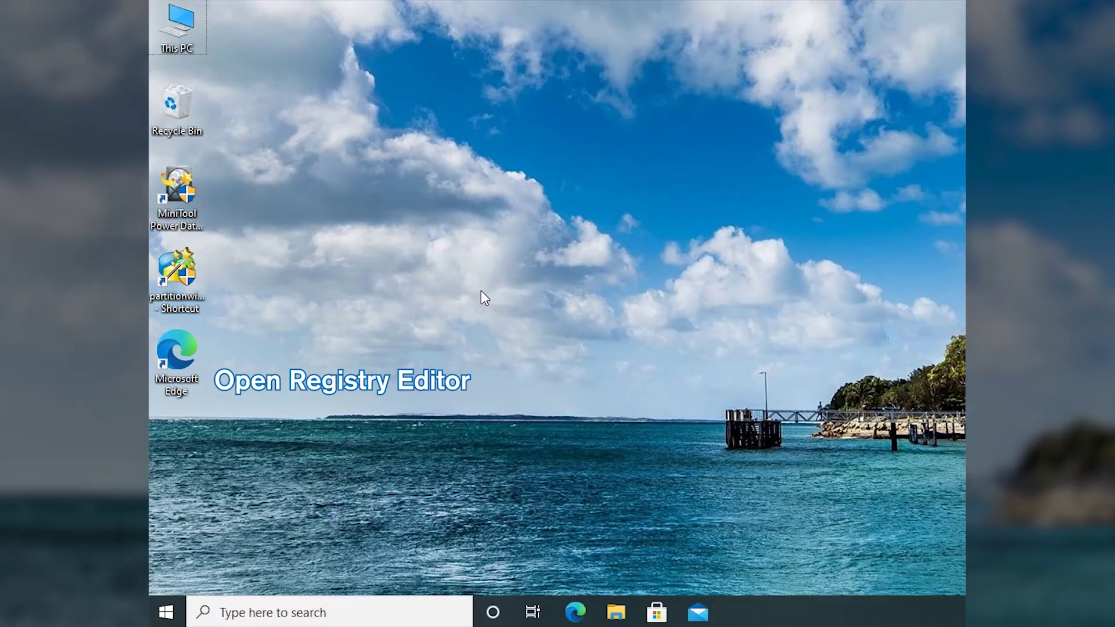
- Launch regedit from Run and go to the Dhcp service key by its pasted path
{"action": "key", "text": "super+r"}
{"action": "left_click", "coordinate": [277, 500]}
{"action": "left_click", "coordinate": [287, 559]}
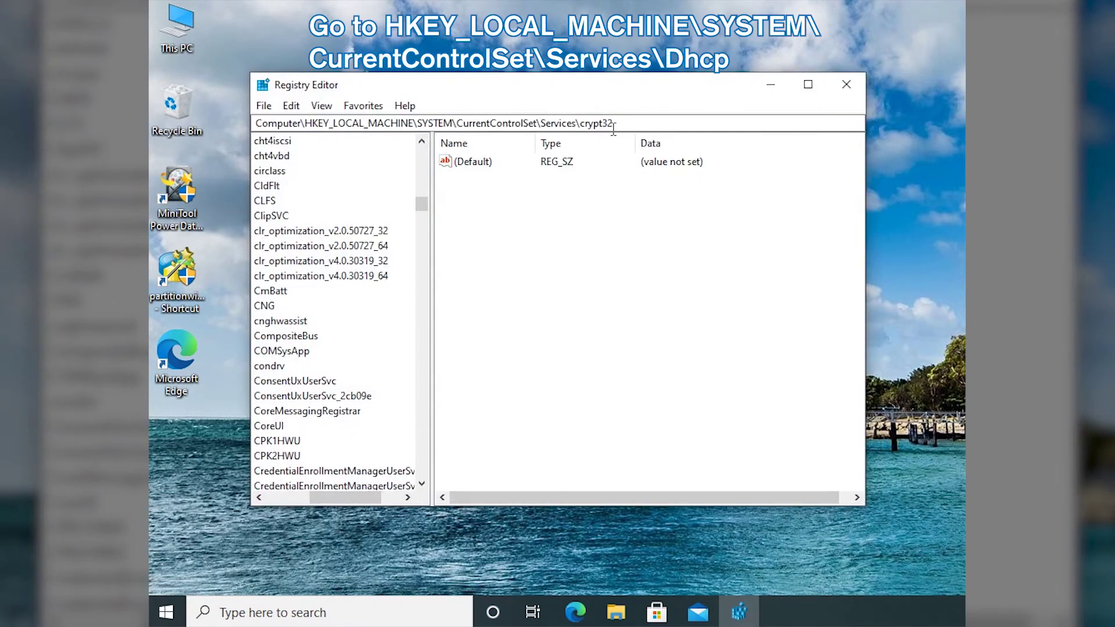
{"action": "left_click", "coordinate": [628, 123]}
{"action": "left_click_drag", "start_coordinate": [628, 123], "coordinate": [239, 122]}
{"action": "key", "text": "BackSpace"}
{"action": "type", "text": "Computer\\HKEY_LOCAL_MACHINE\\SYSTEM\\CurrentControlSet\\Services\\Dhcp"}
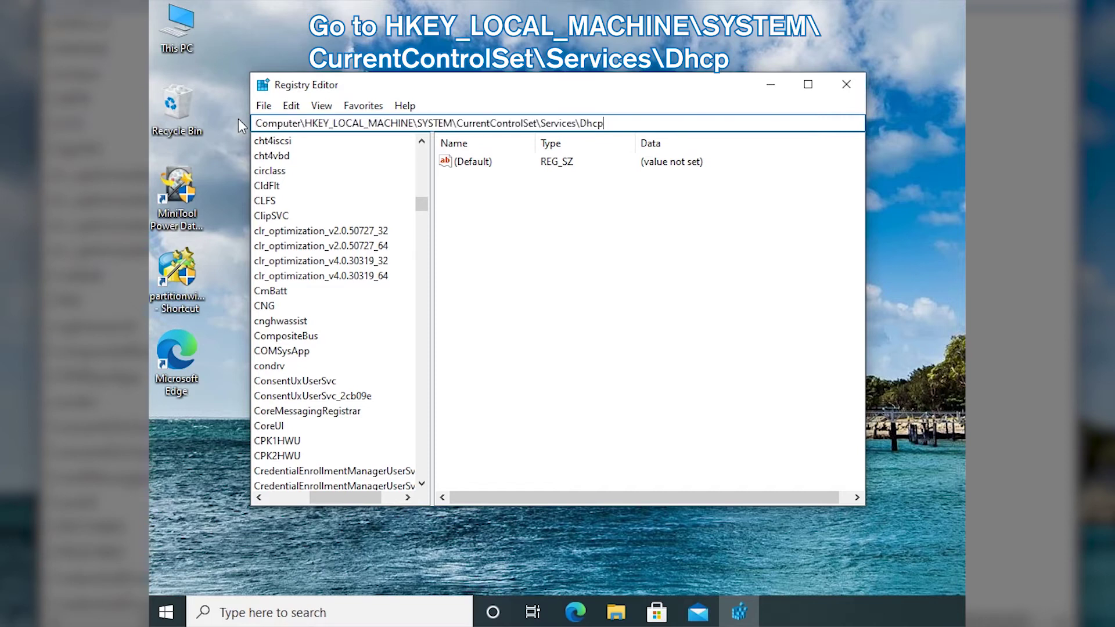
{"action": "key", "text": "Return"}
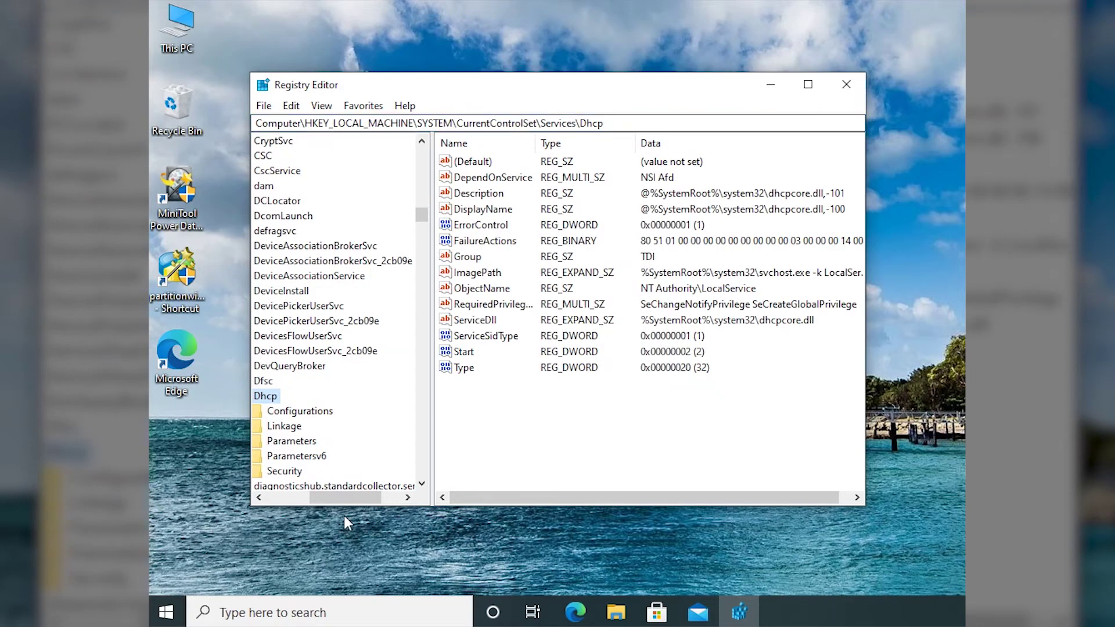
- Export the Dhcp key to a file named dhcp-backup
{"action": "left_click_drag", "start_coordinate": [344, 498], "coordinate": [302, 500]}
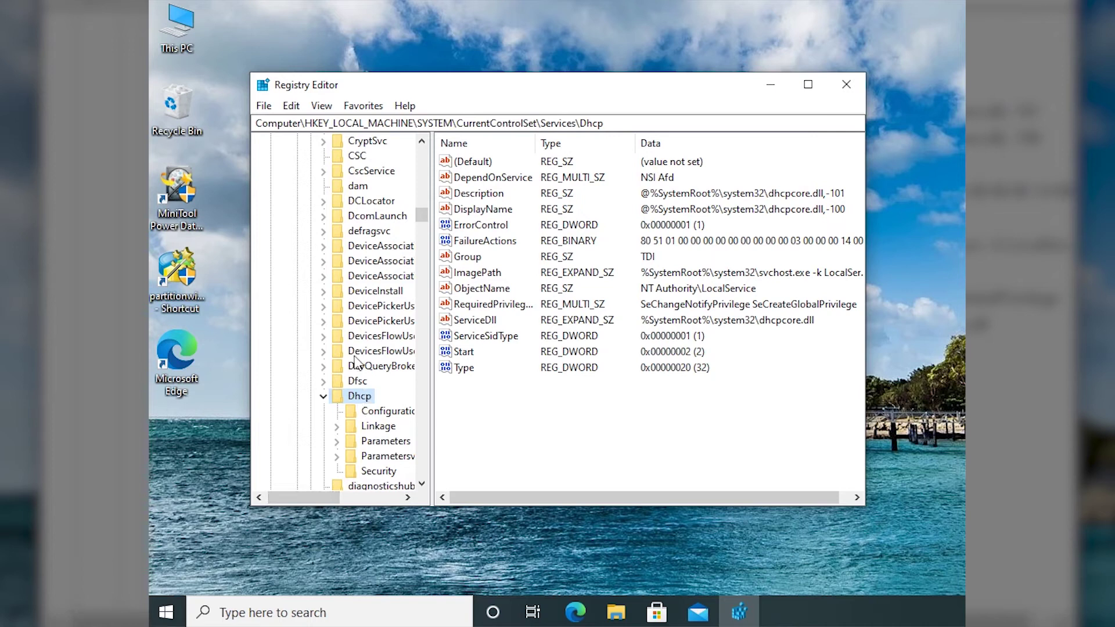
{"action": "left_click", "coordinate": [263, 105]}
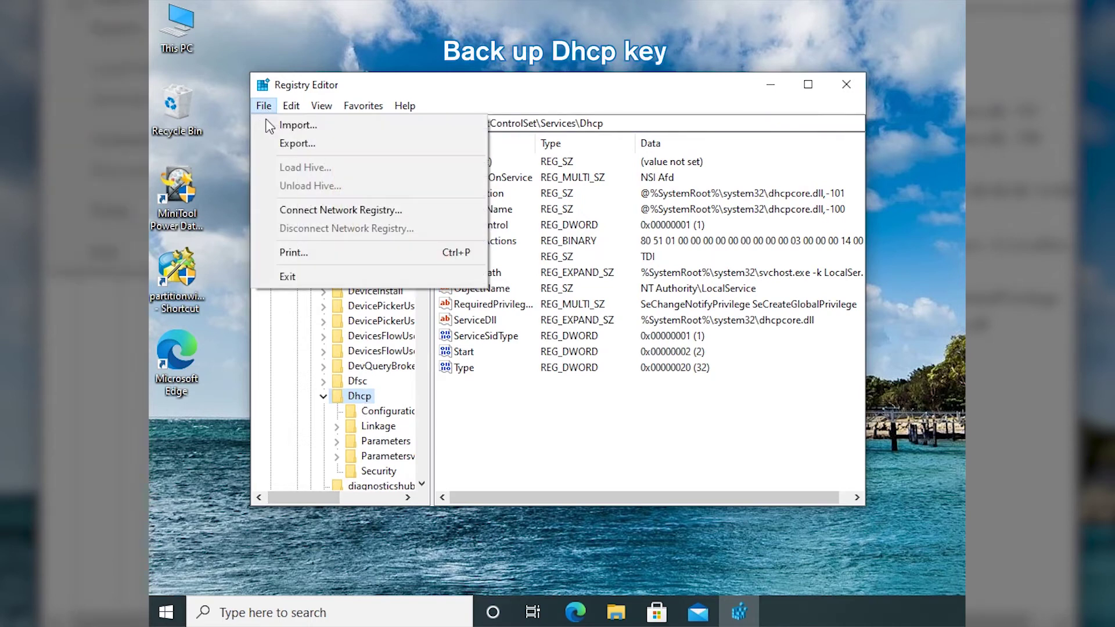
{"action": "left_click", "coordinate": [350, 143]}
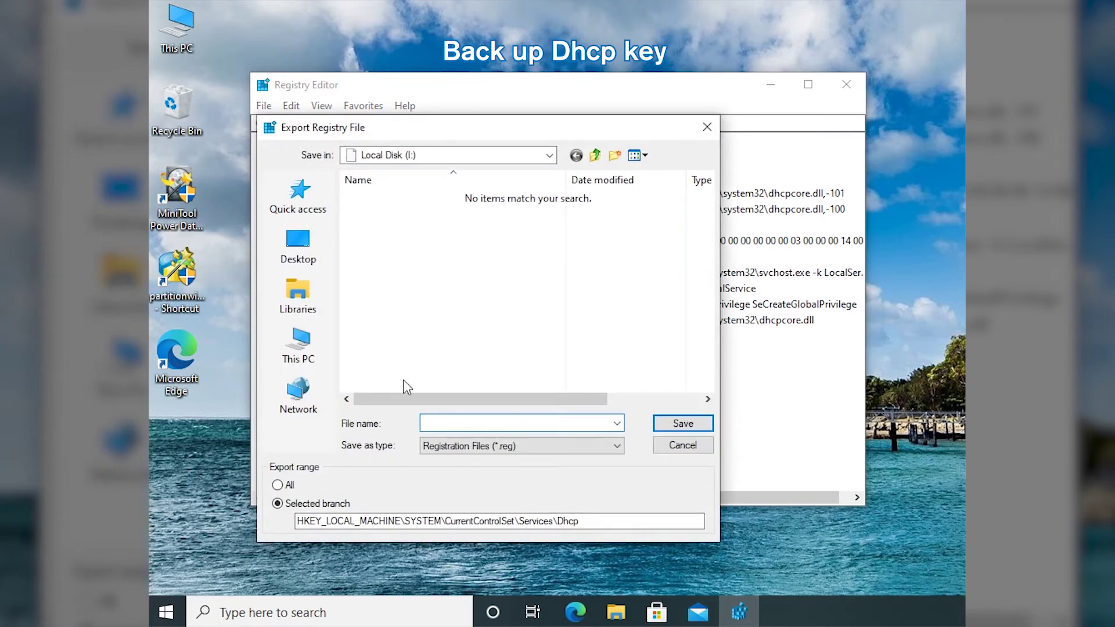
{"action": "type", "text": "dhcp-backup"}
- Save the dhcp-backup file and change Dhcp's DependOnService from NSI Afd to Afd
{"action": "left_click", "coordinate": [678, 423]}
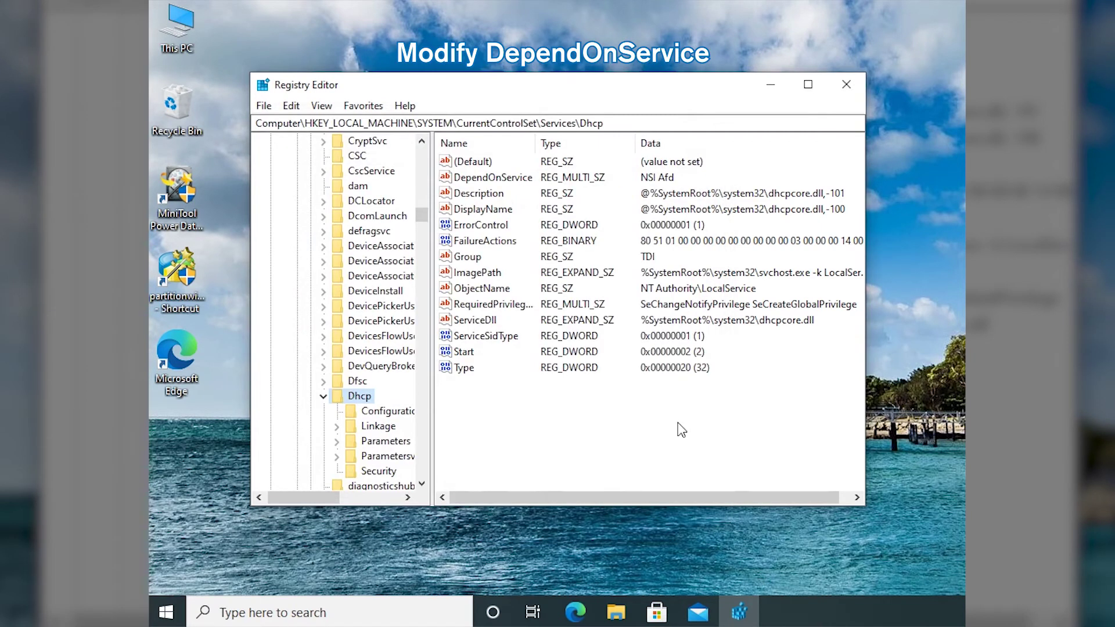
{"action": "left_click", "coordinate": [530, 182]}
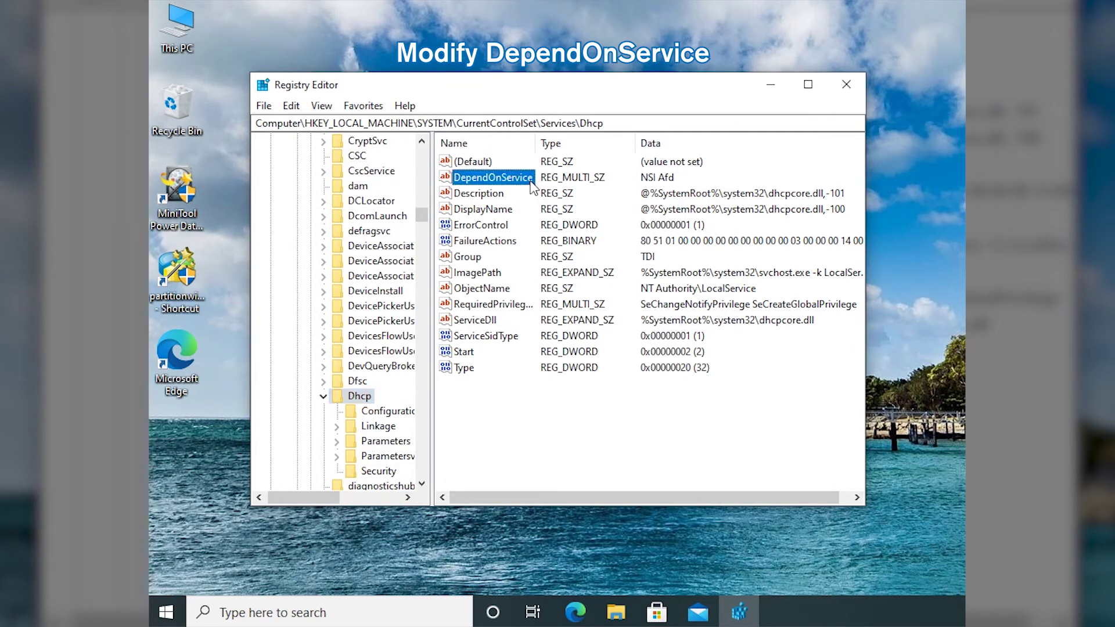
{"action": "right_click", "coordinate": [530, 181]}
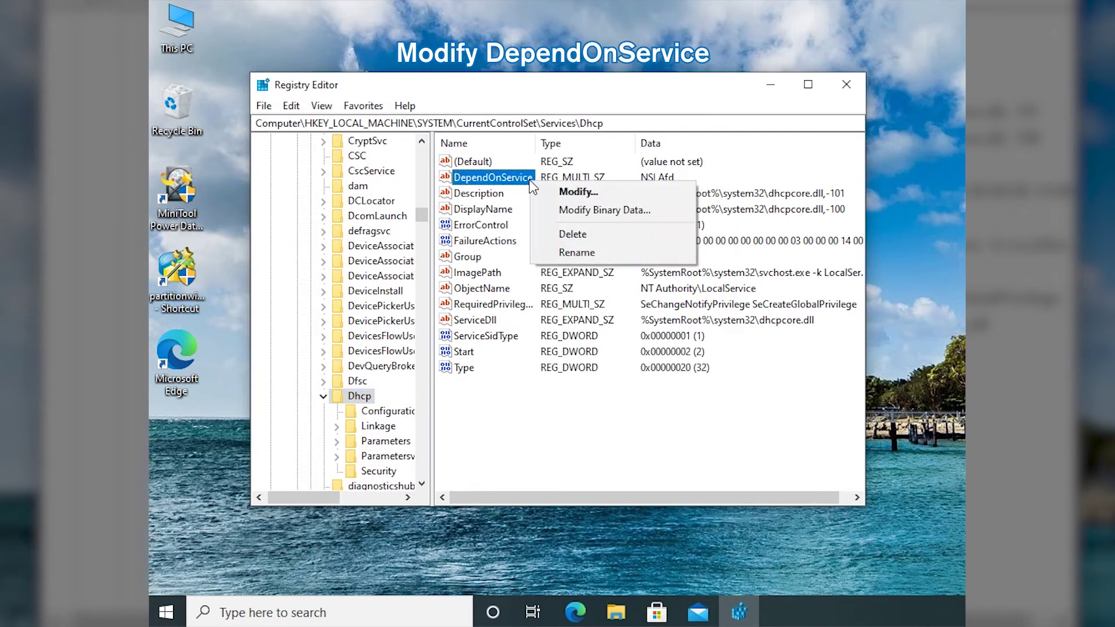
{"action": "left_click", "coordinate": [592, 194]}
{"action": "left_click", "coordinate": [324, 273]}
{"action": "left_click", "coordinate": [310, 253]}
{"action": "key", "text": "BackSpace"}
{"action": "key", "text": "BackSpace"}
{"action": "key", "text": "BackSpace"}
{"action": "key", "text": "BackSpace"}
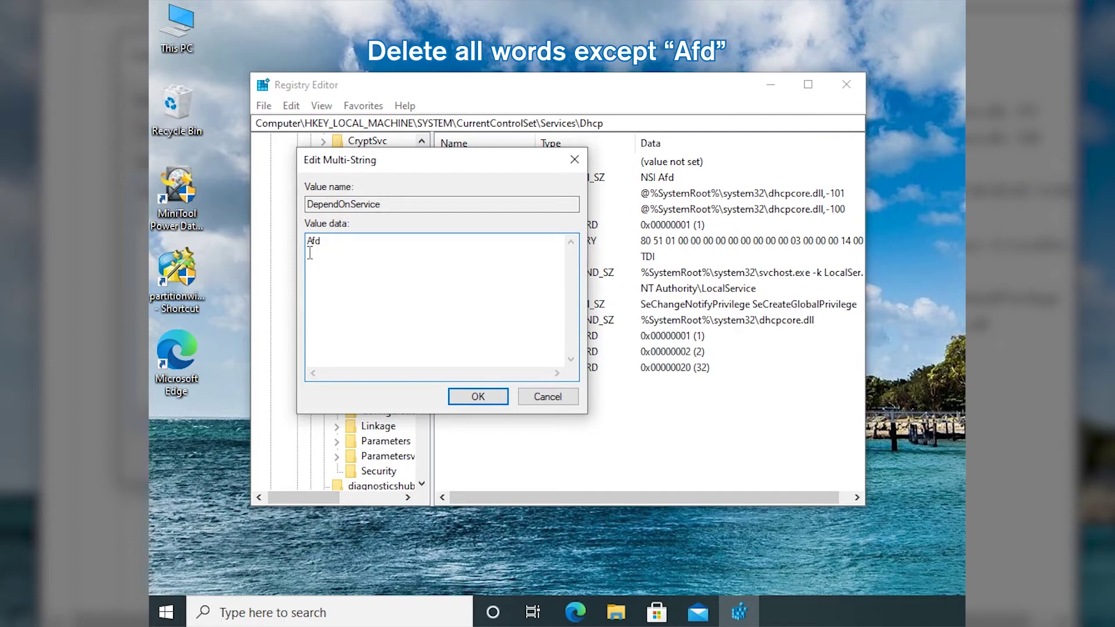
{"action": "left_click", "coordinate": [478, 397]}
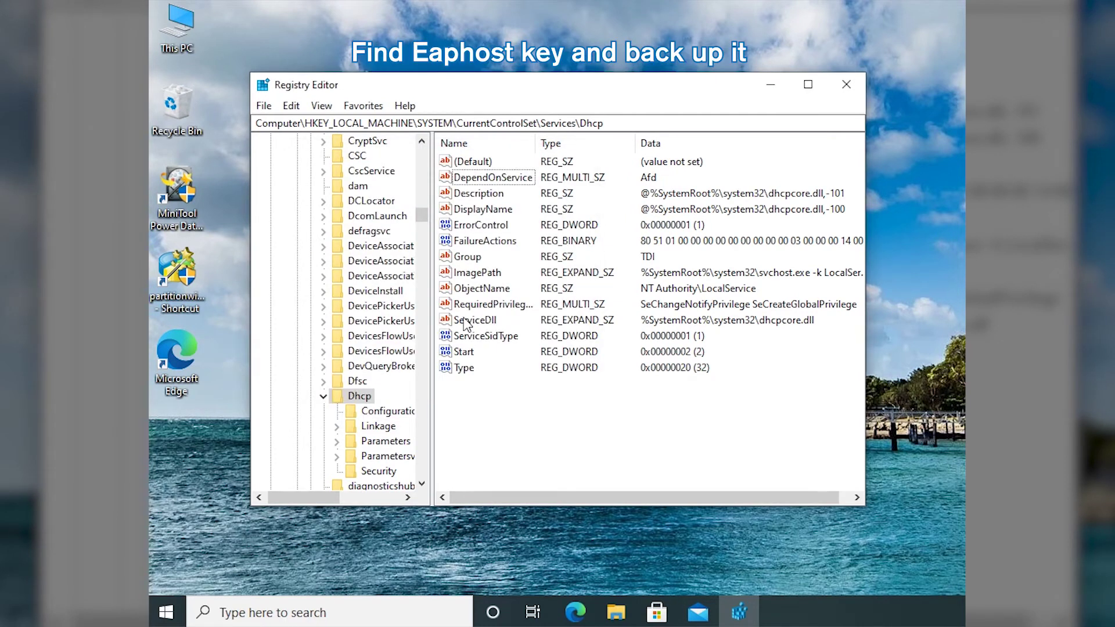
- Switch the key path from Dhcp to the Eaphost service key
{"action": "left_click_drag", "start_coordinate": [579, 123], "coordinate": [651, 123]}
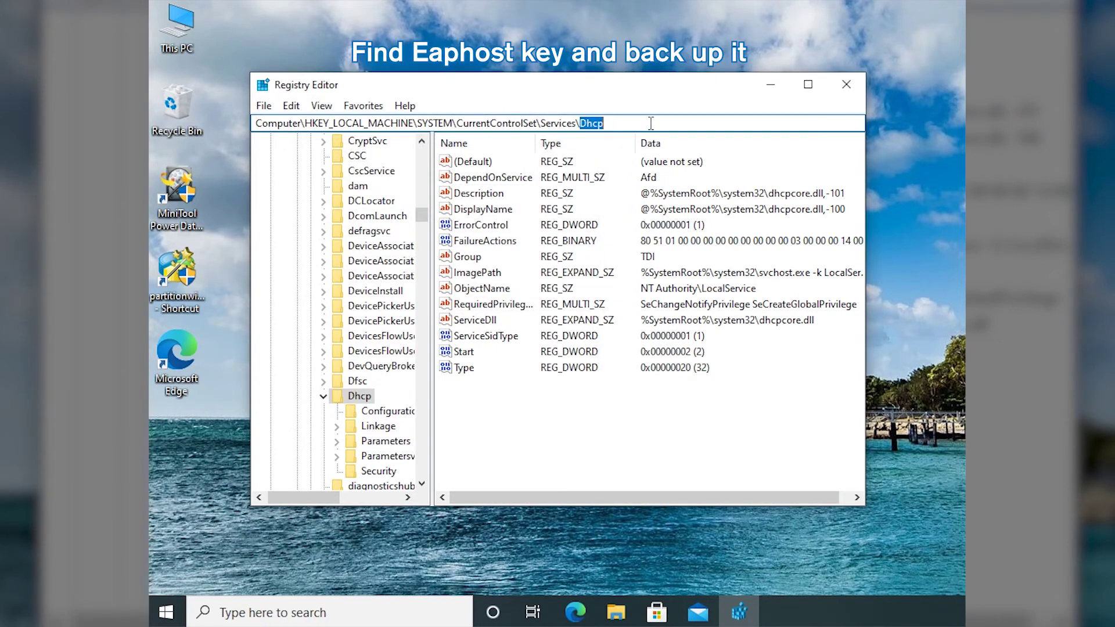
{"action": "type", "text": "Eaphos"}
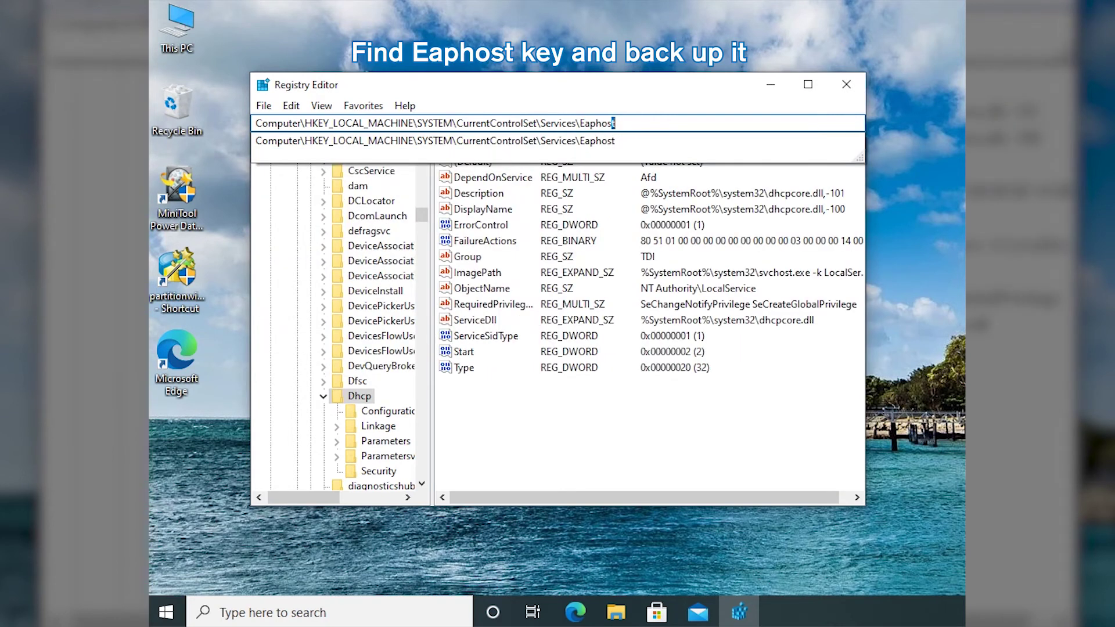
{"action": "type", "text": "t"}
{"action": "key", "text": "Return"}
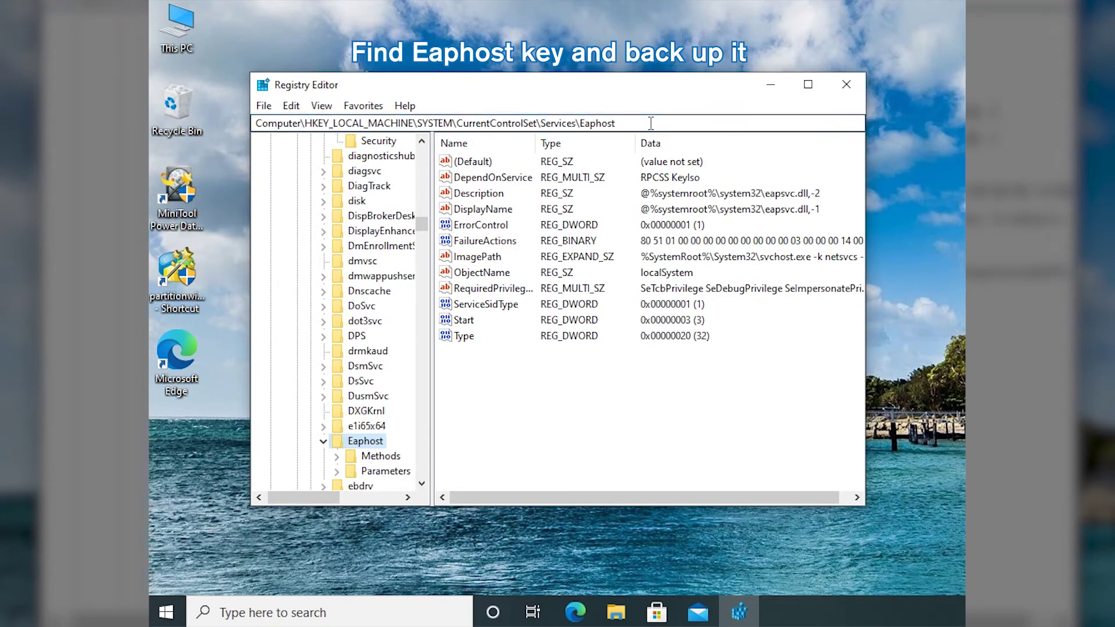
- Export the Eaphost key as eaphost-backup on Local Disk (I:)
{"action": "left_click", "coordinate": [265, 107]}
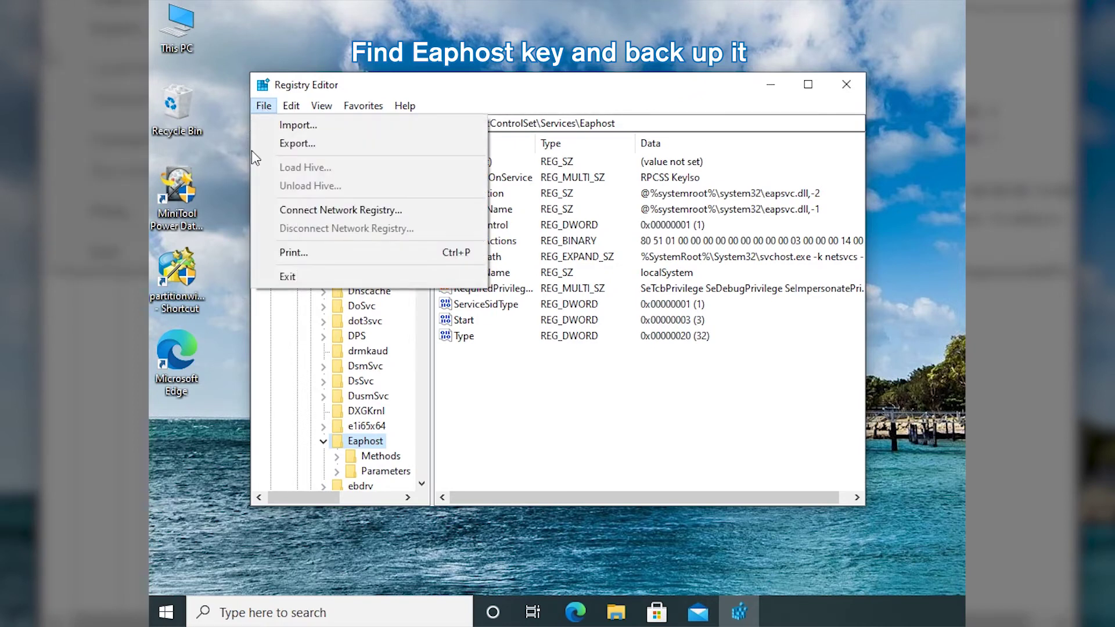
{"action": "left_click", "coordinate": [325, 148]}
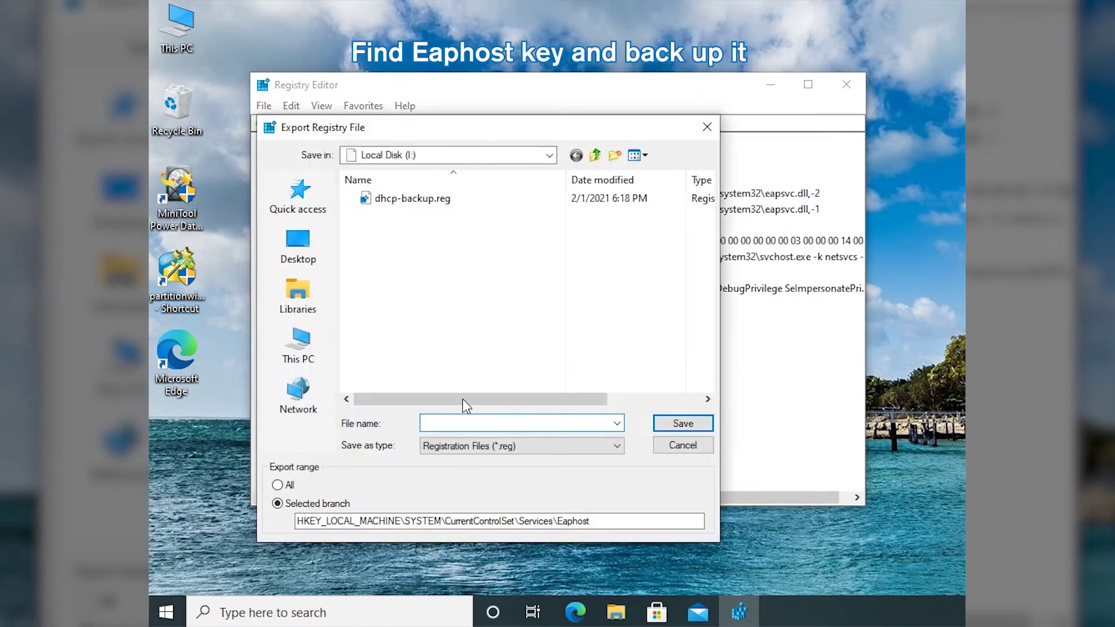
{"action": "type", "text": "eaphost-backup"}
{"action": "left_click", "coordinate": [671, 423]}
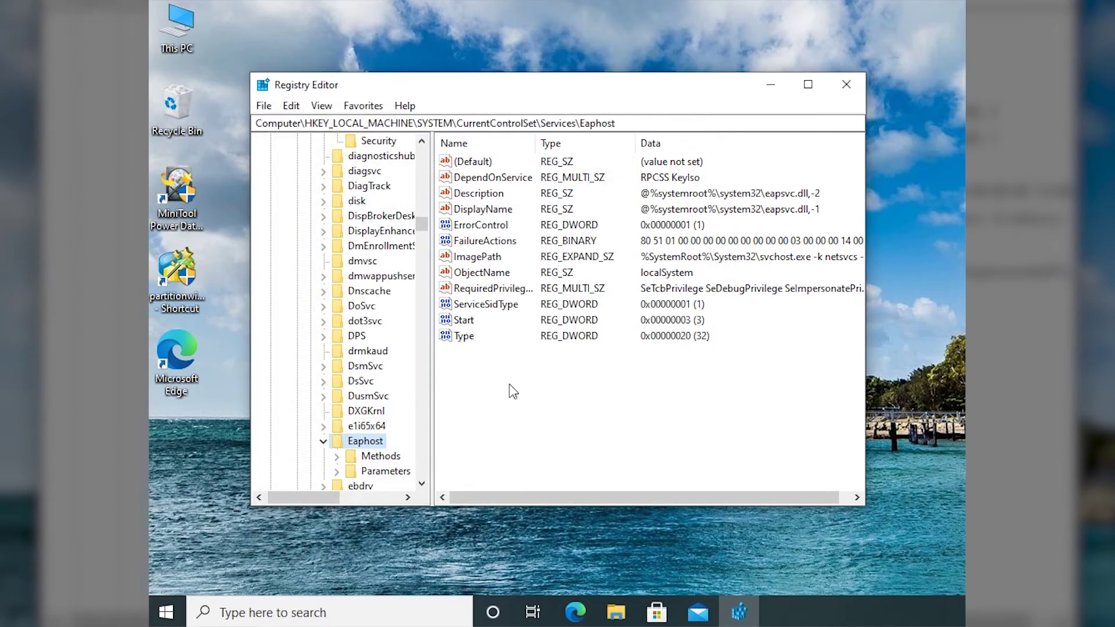
- Empty Eaphost's DependOnService value data, removing RPCSS and KeyIso
{"action": "left_click", "coordinate": [504, 182]}
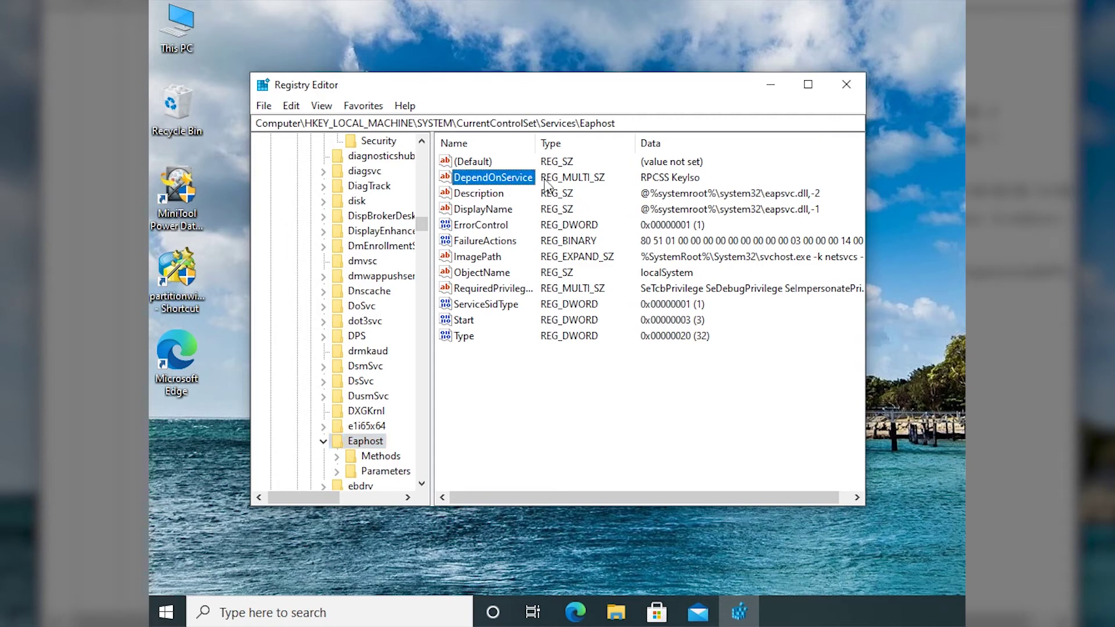
{"action": "right_click", "coordinate": [548, 183]}
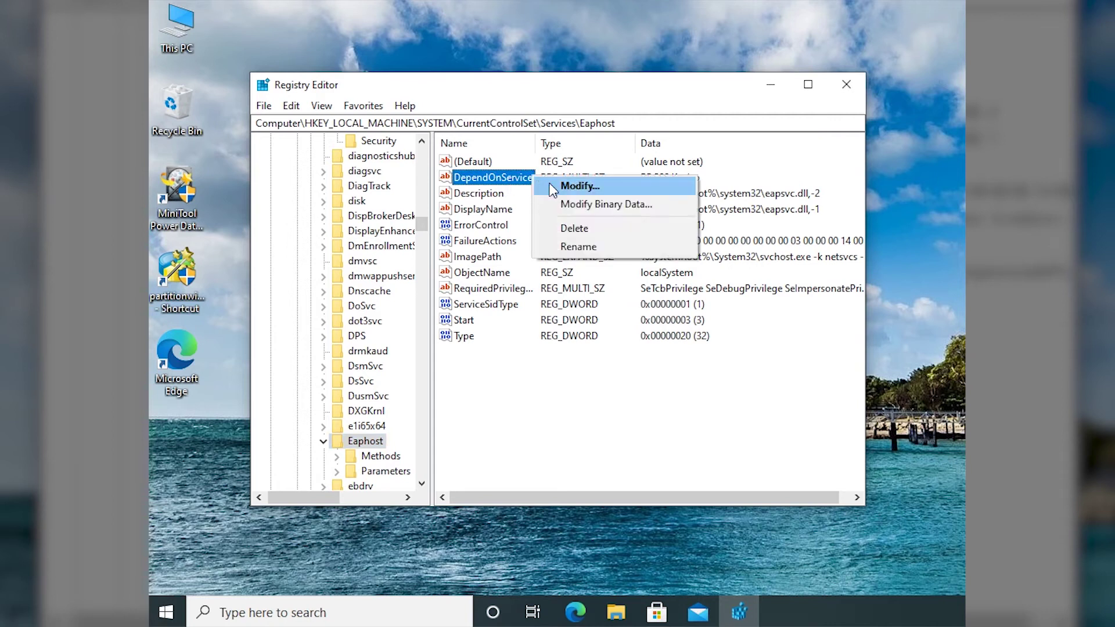
{"action": "left_click", "coordinate": [549, 188]}
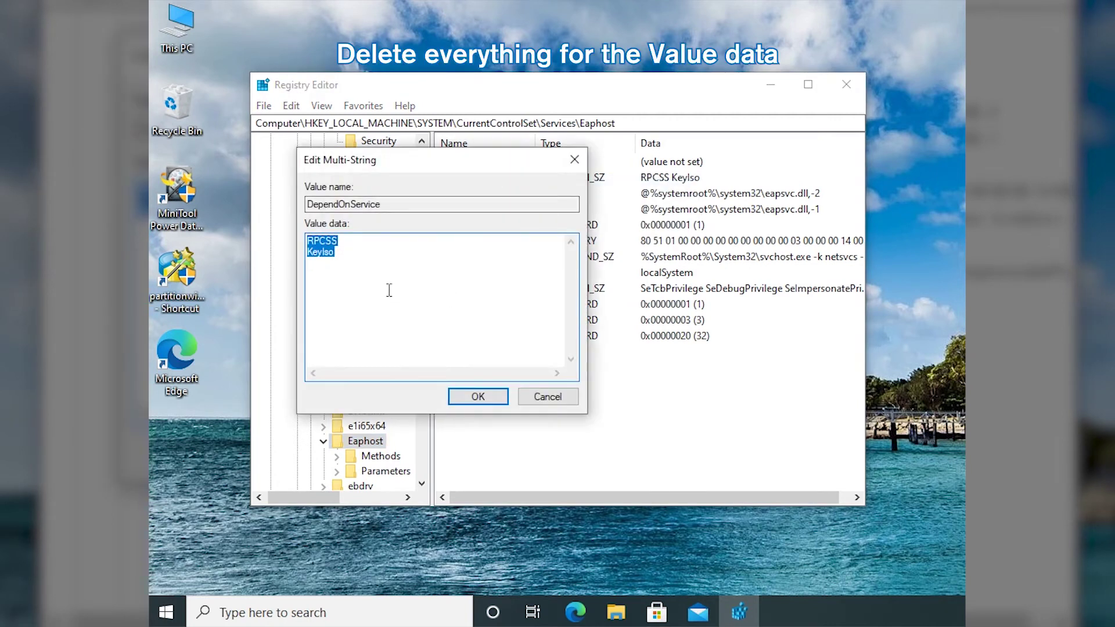
{"action": "key", "text": "Delete"}
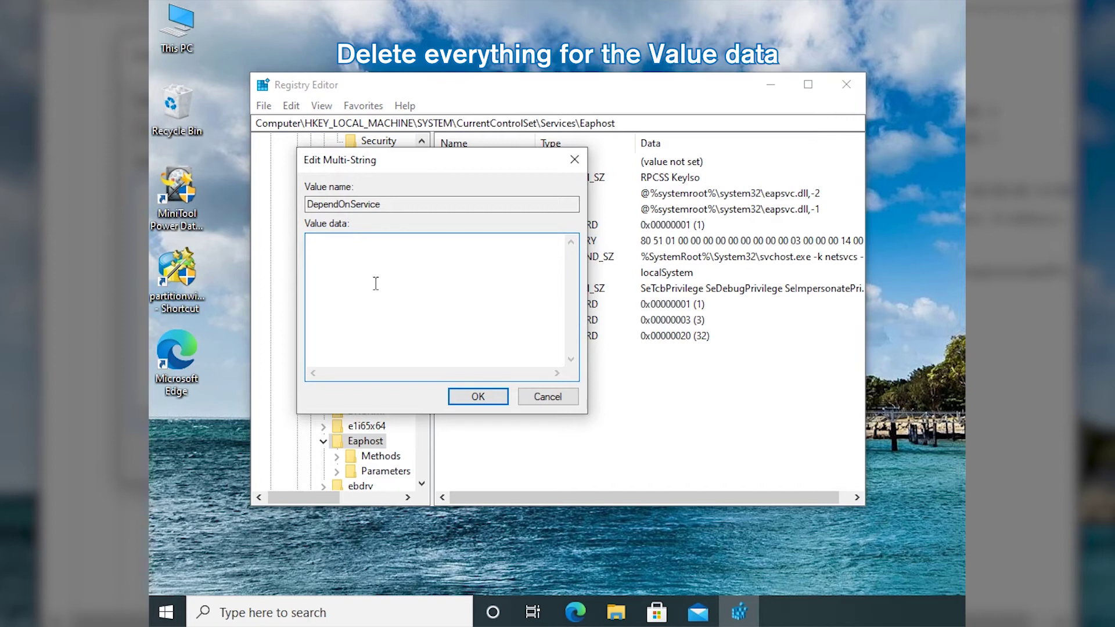
{"action": "left_click", "coordinate": [477, 397]}
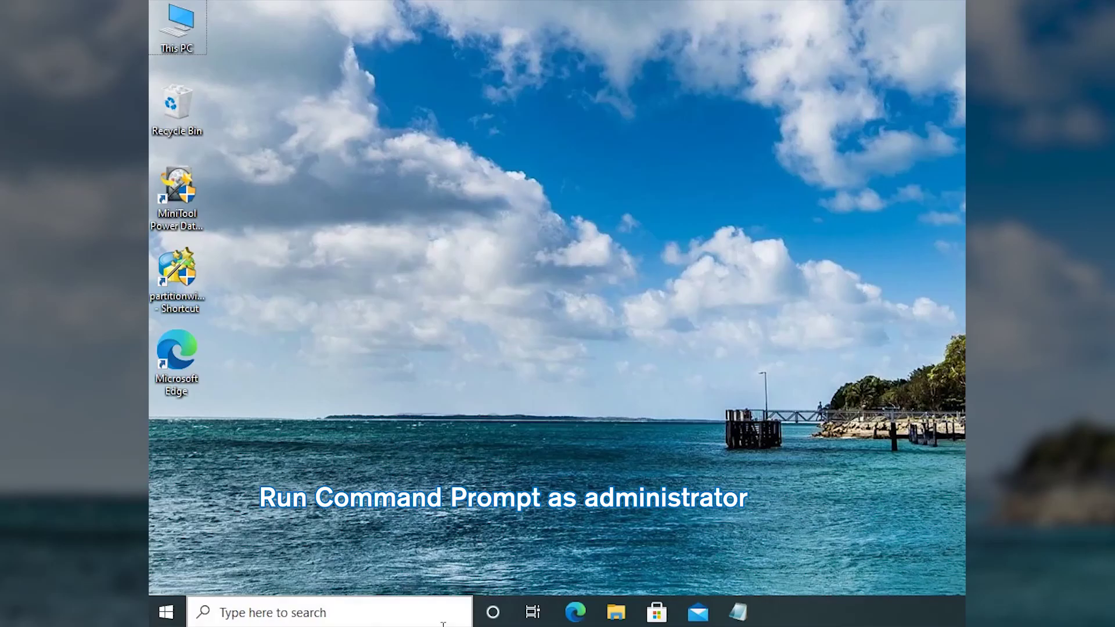
- In an administrator Command Prompt, add localservice to the administrators group
{"action": "left_click", "coordinate": [360, 609]}
{"action": "type", "text": "cmd"}
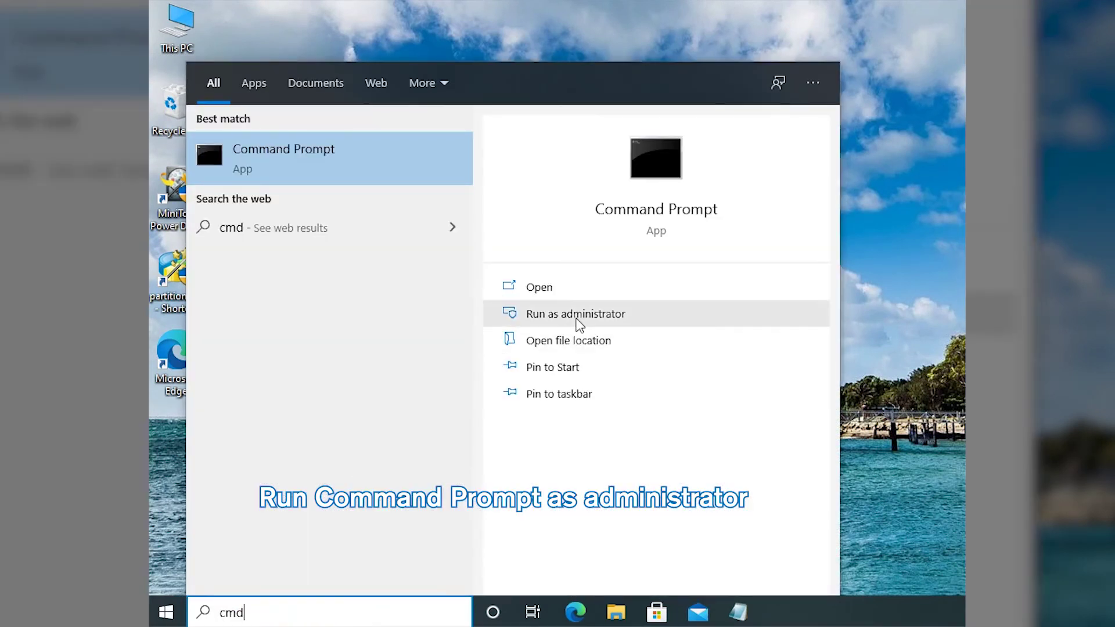
{"action": "left_click", "coordinate": [579, 316]}
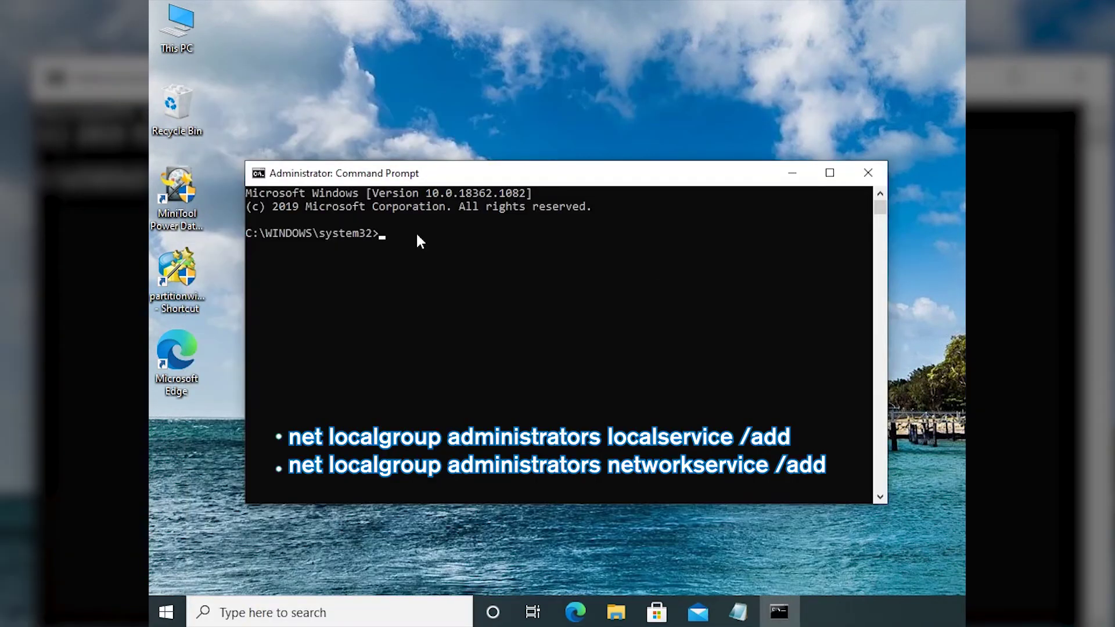
{"action": "left_click", "coordinate": [416, 235]}
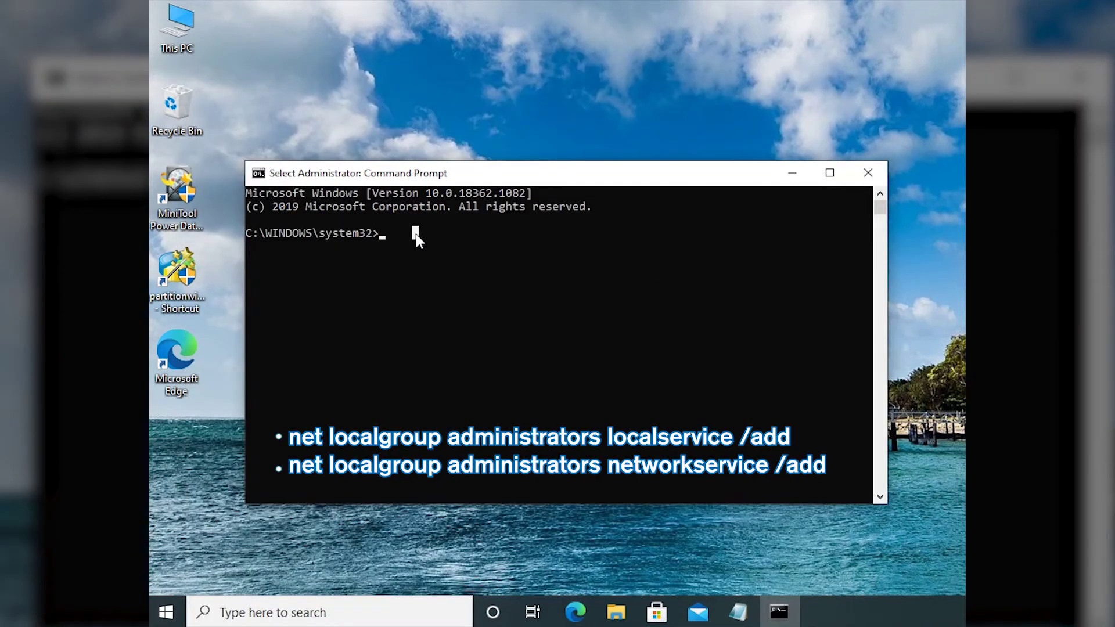
{"action": "type", "text": "net localgroup administrators localservice /add"}
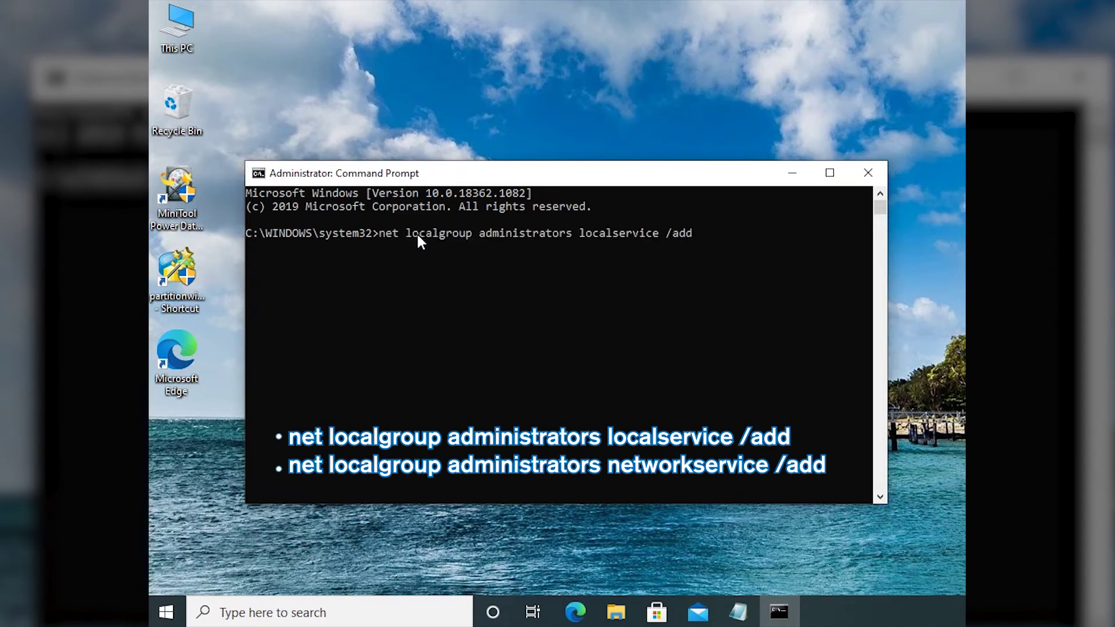
{"action": "key", "text": "Return"}
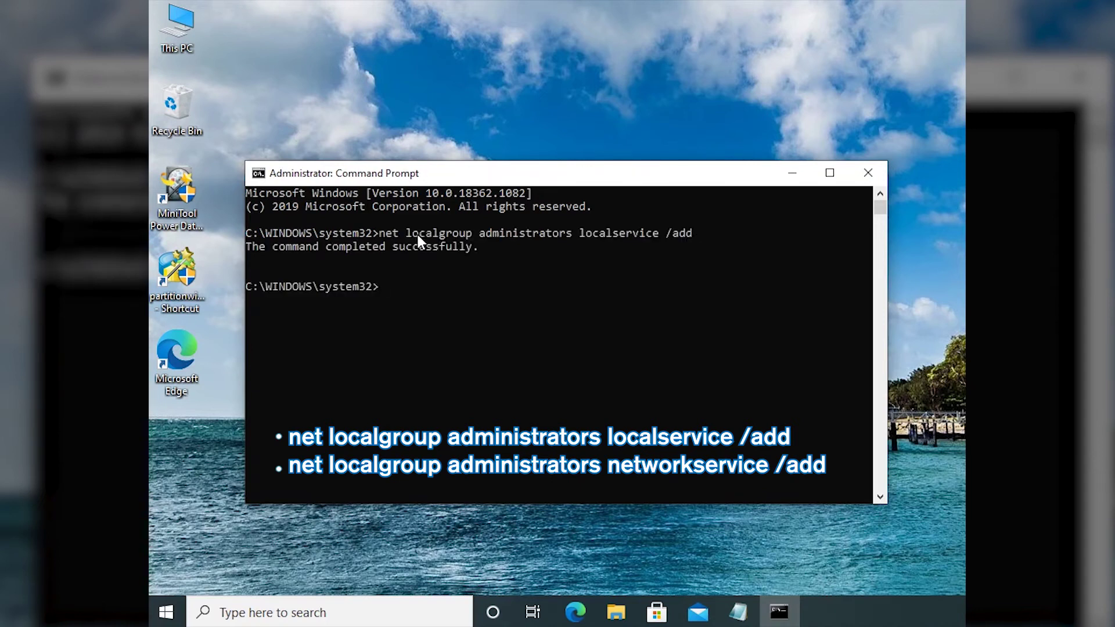
- Add networkservice to the administrators group, then exit Command Prompt
{"action": "left_click", "coordinate": [408, 287]}
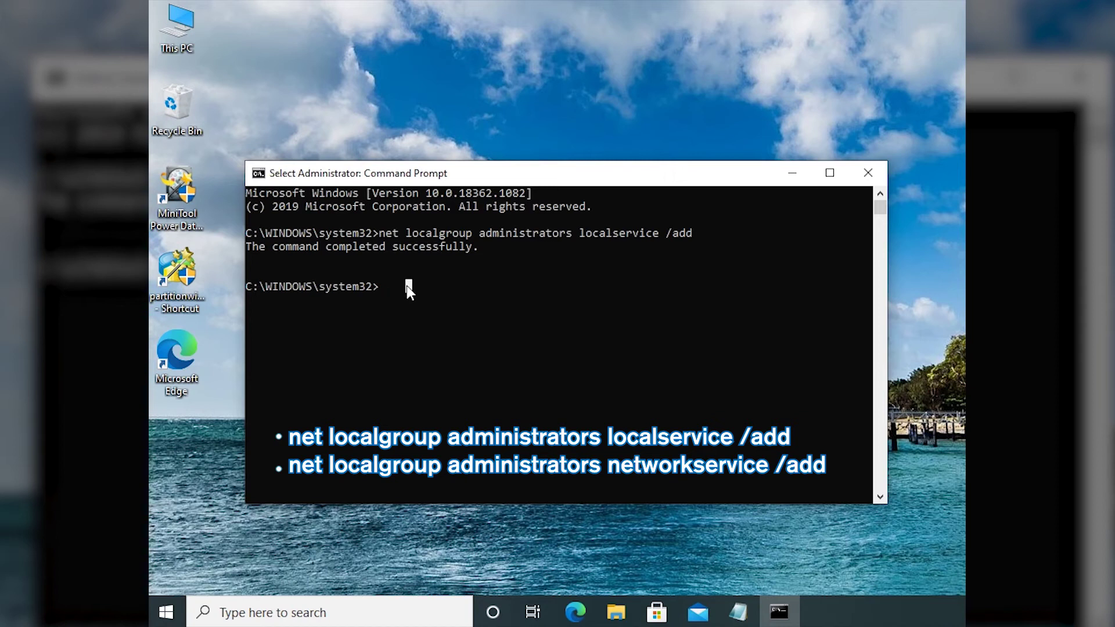
{"action": "type", "text": "net localgroup administrators networkservice /add"}
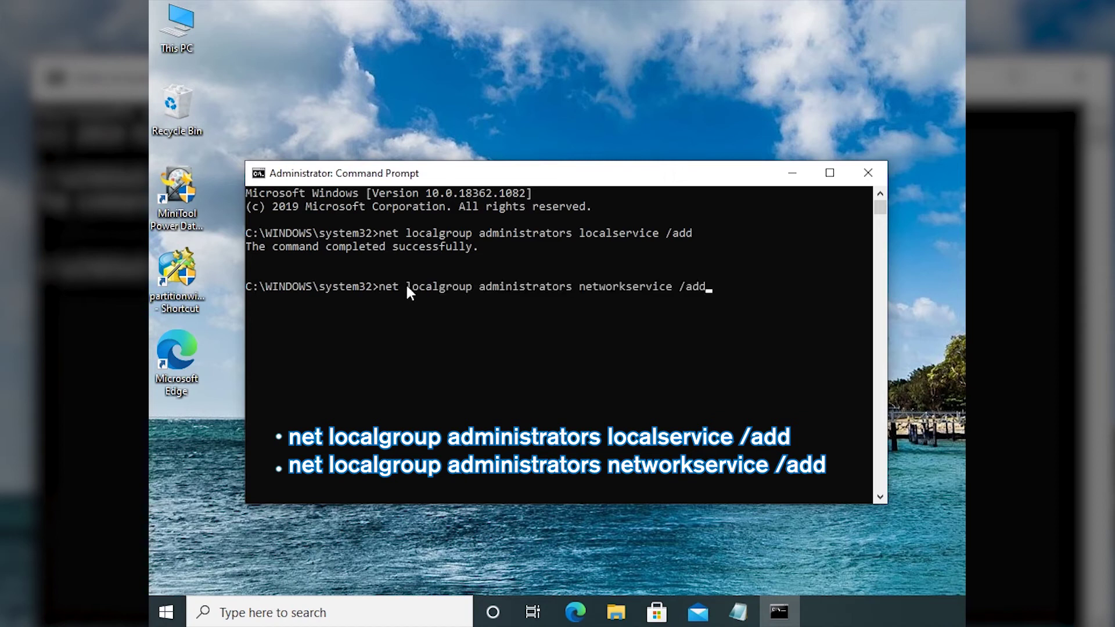
{"action": "key", "text": "Return"}
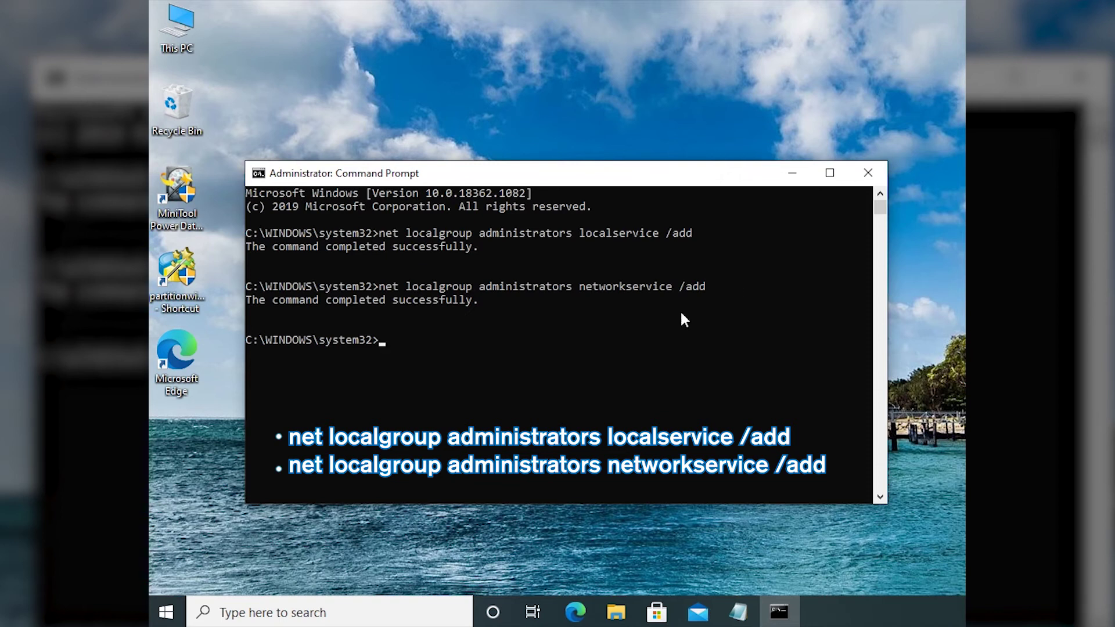
{"action": "type", "text": "exit"}
{"action": "key", "text": "Return"}
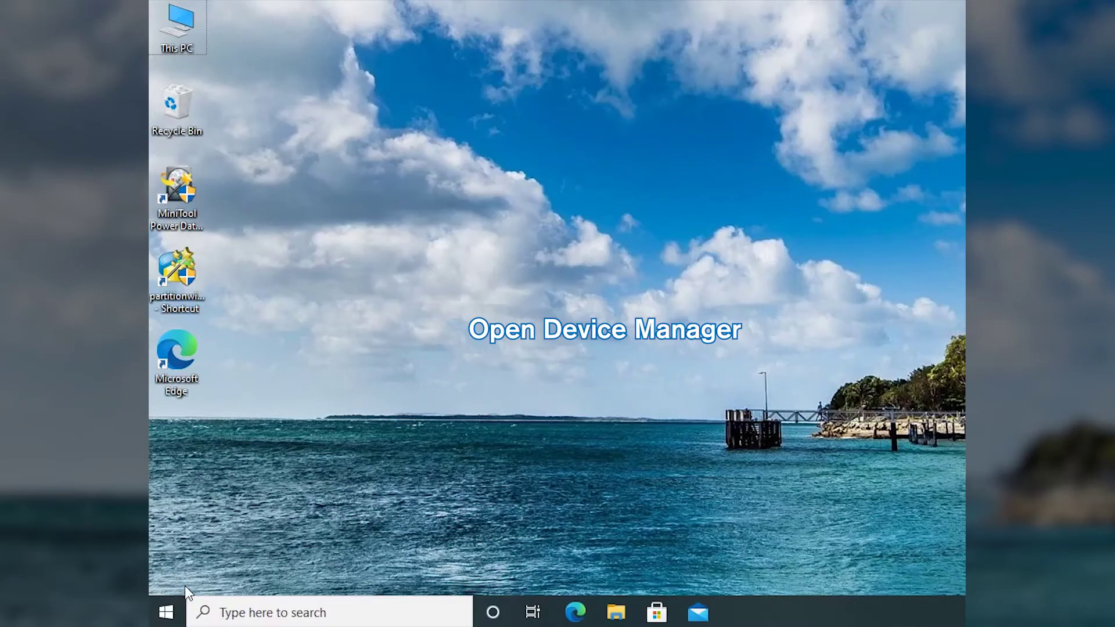
{"action": "right_click", "coordinate": [168, 613]}
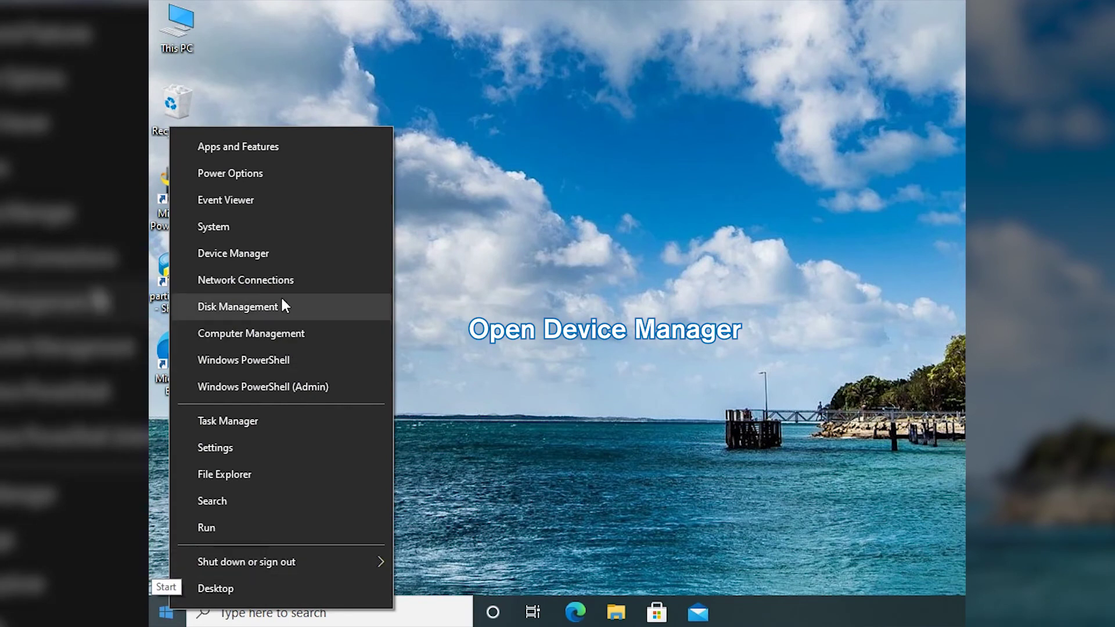
- Under Network adapters, run an automatic driver search for the Intel 82574L Gigabit adapter
{"action": "left_click", "coordinate": [261, 254]}
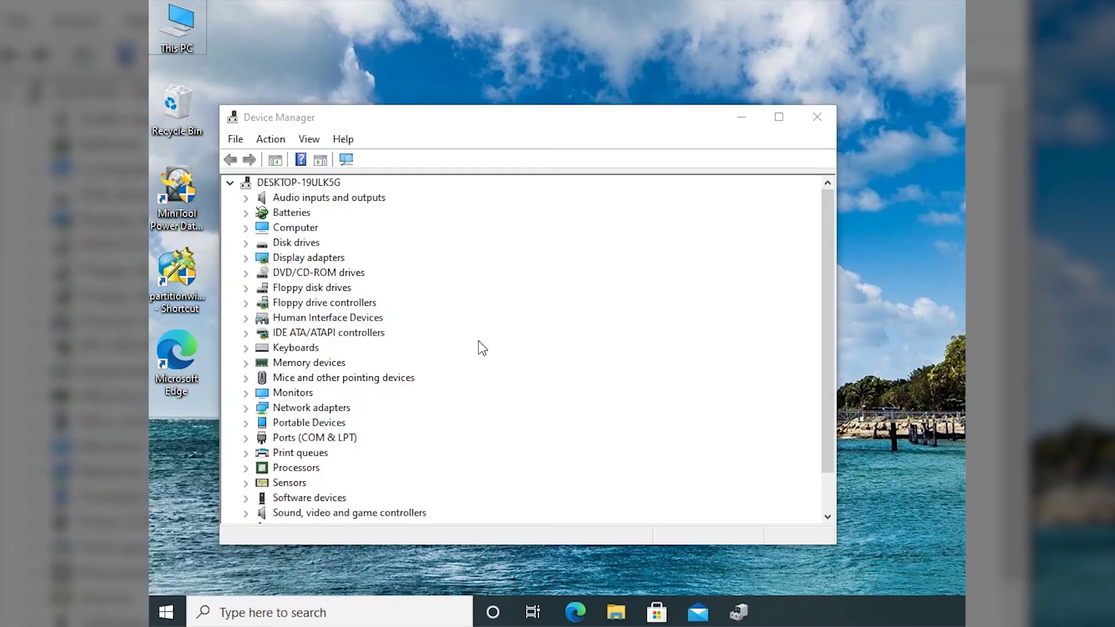
{"action": "double_click", "coordinate": [325, 408]}
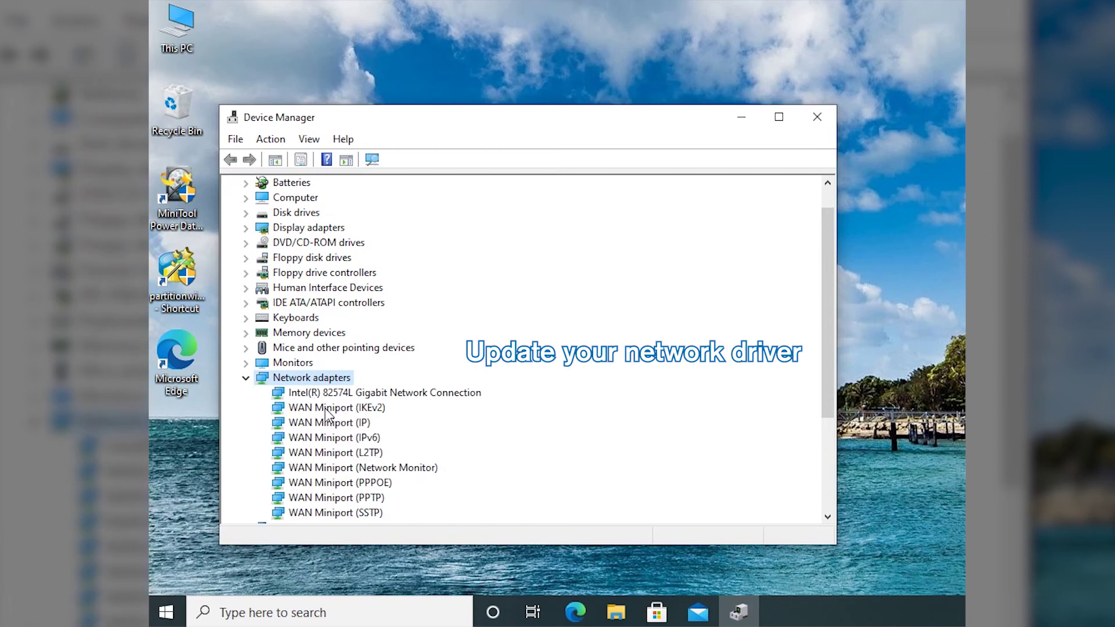
{"action": "left_click", "coordinate": [419, 393]}
{"action": "right_click", "coordinate": [417, 389]}
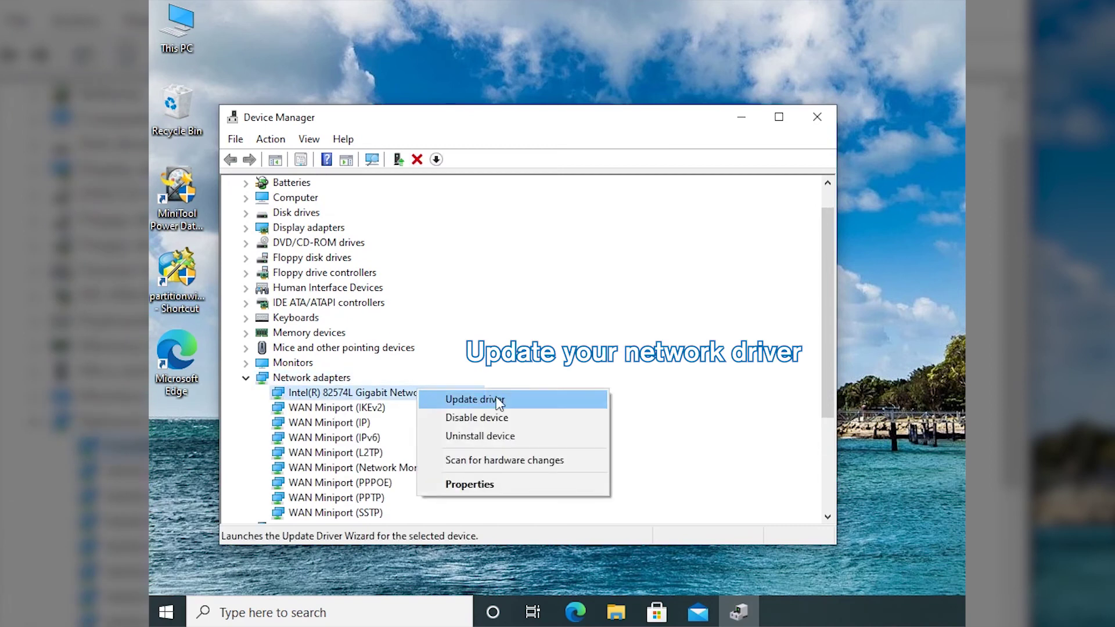
{"action": "left_click", "coordinate": [516, 401]}
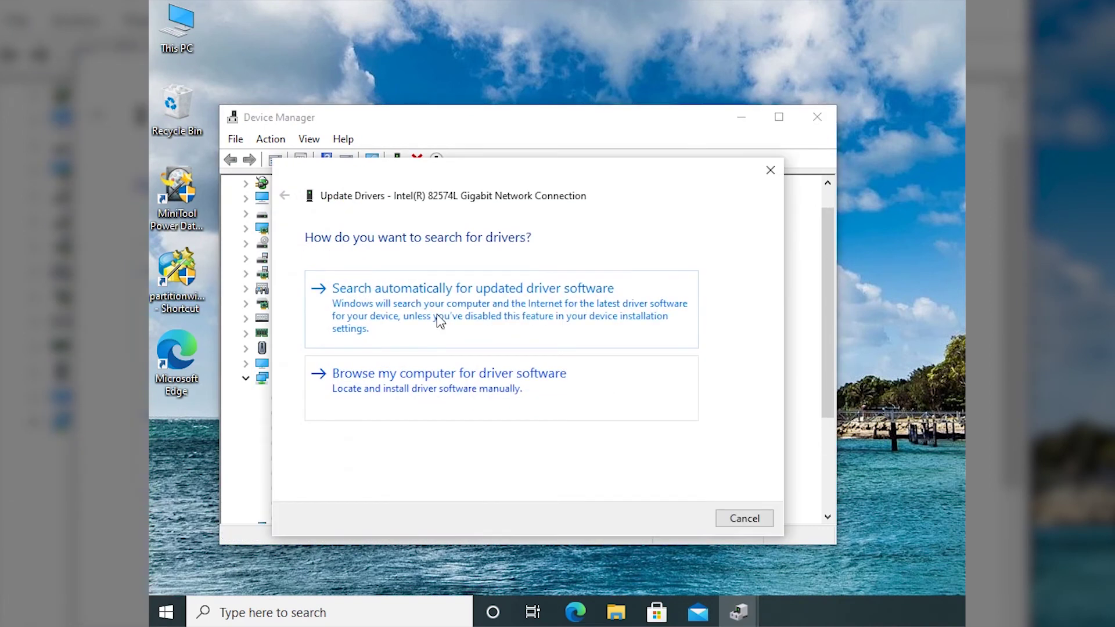
{"action": "left_click", "coordinate": [530, 306]}
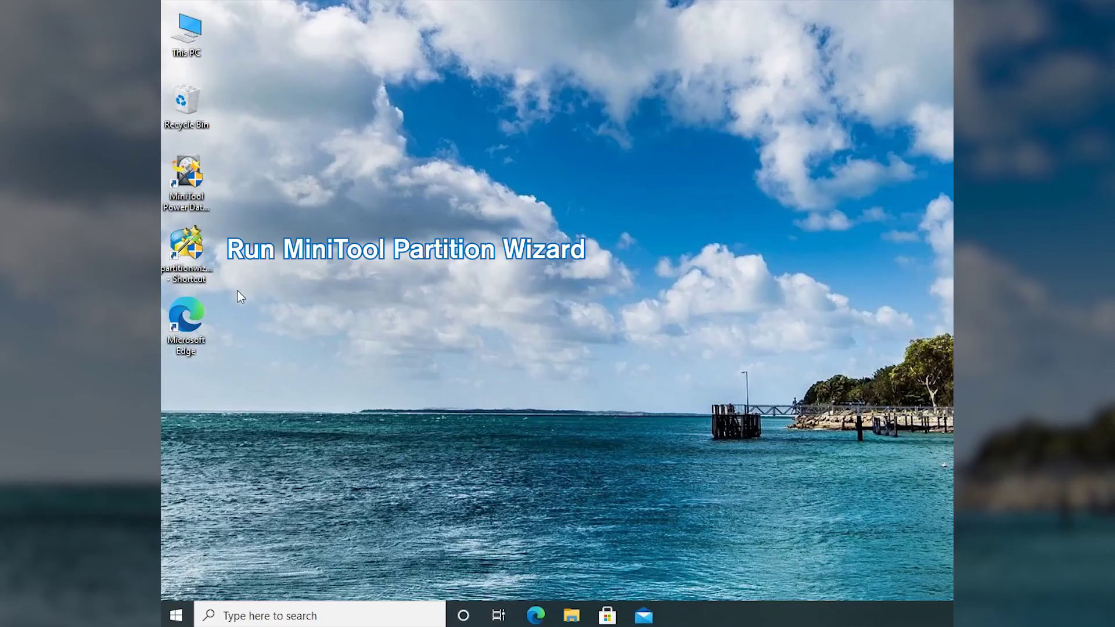
- Launch Partition Wizard, queue copying Disk 1 to the 500 GB Disk 3, and apply it
{"action": "left_click", "coordinate": [192, 264]}
{"action": "double_click", "coordinate": [191, 264]}
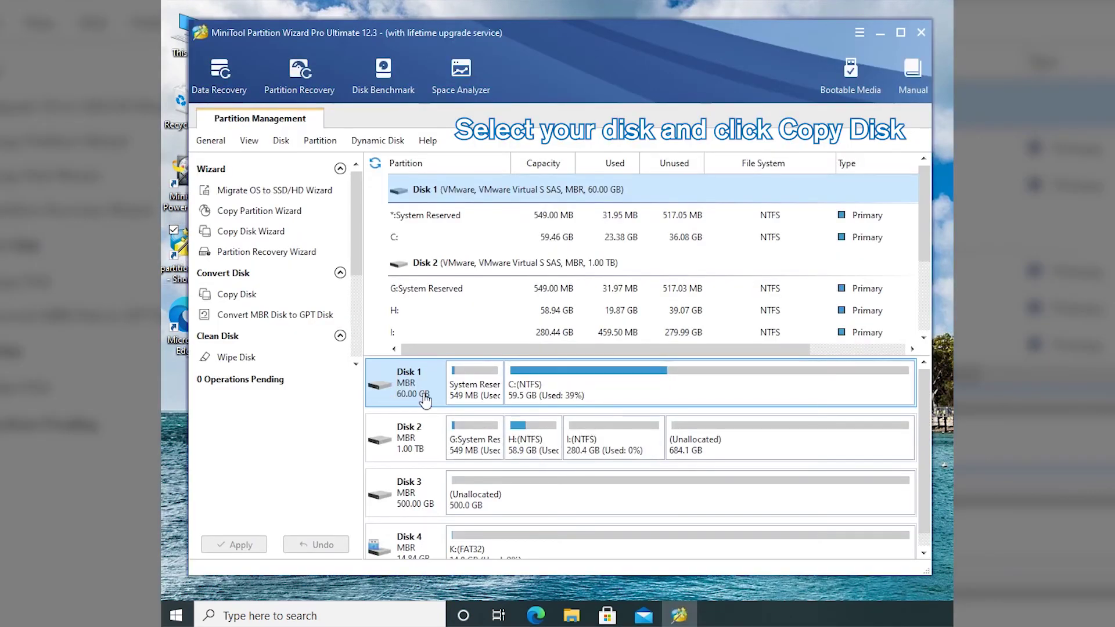
{"action": "left_click", "coordinate": [279, 294]}
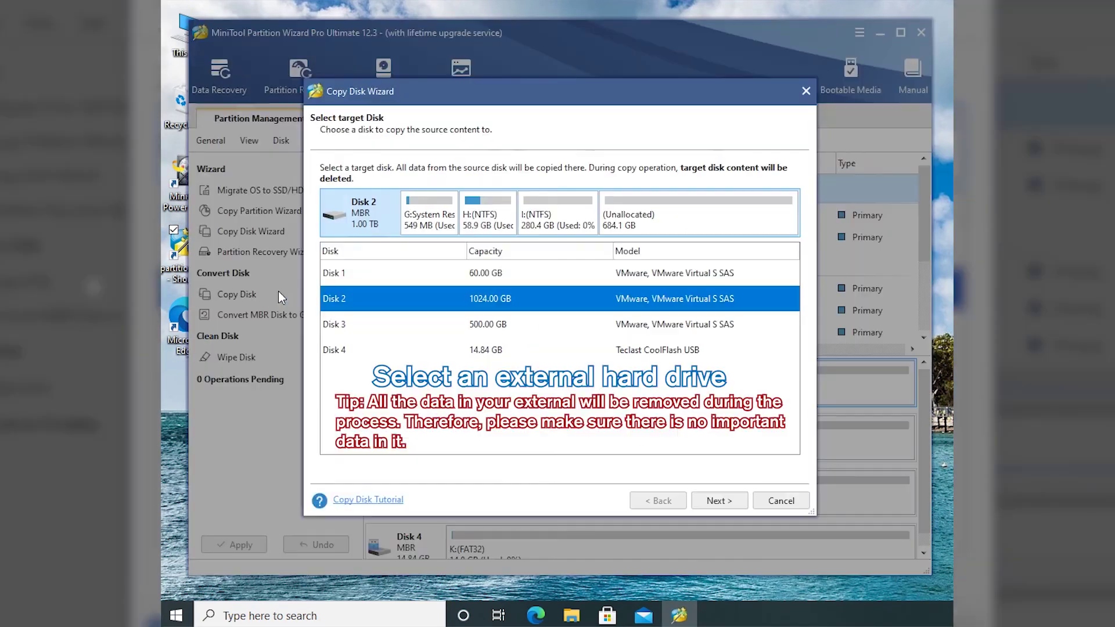
{"action": "left_click", "coordinate": [524, 325]}
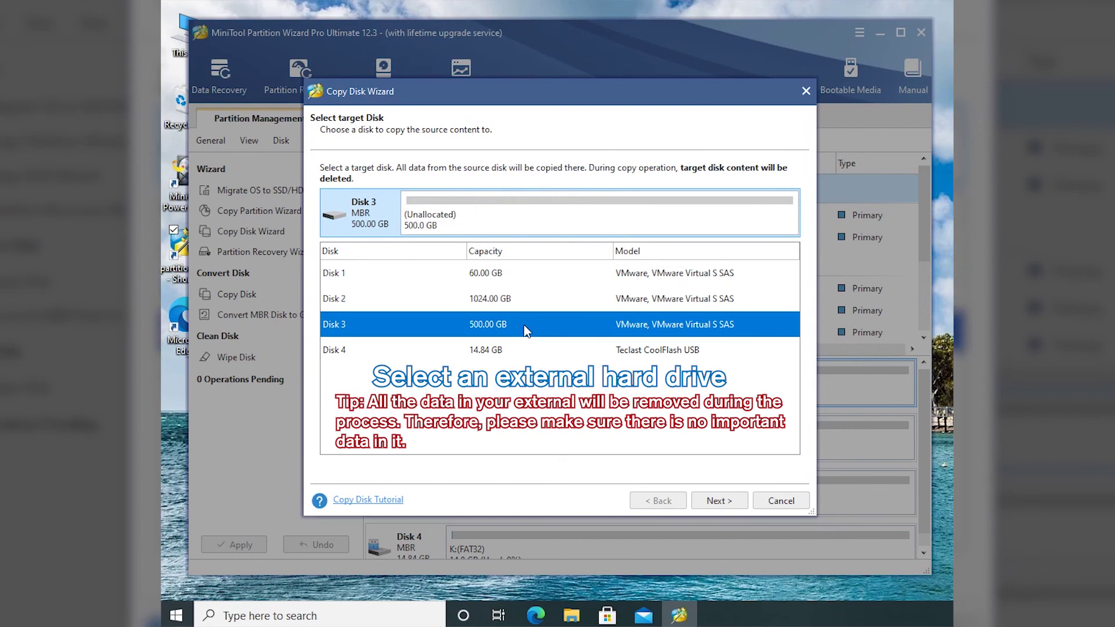
{"action": "left_click", "coordinate": [718, 500]}
{"action": "left_click", "coordinate": [730, 517]}
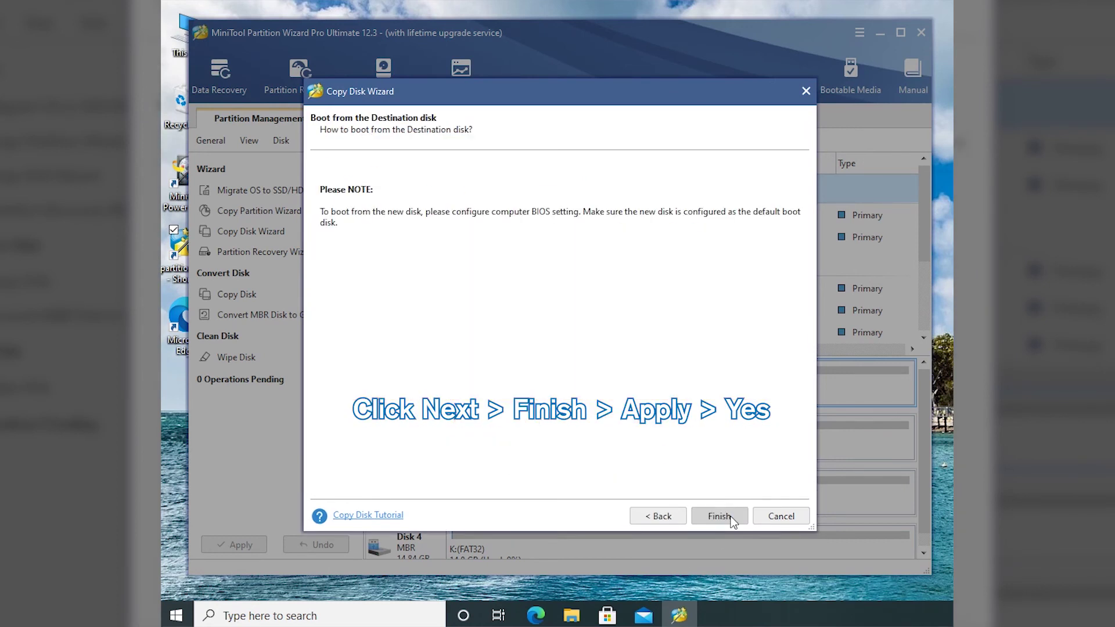
{"action": "left_click", "coordinate": [730, 517]}
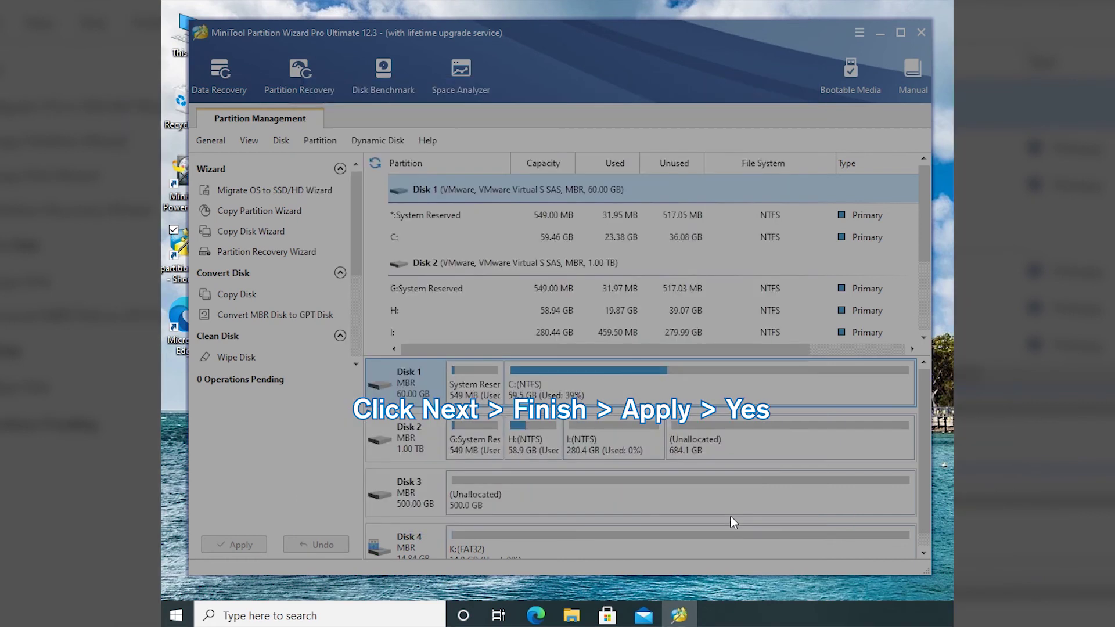
{"action": "left_click", "coordinate": [234, 546]}
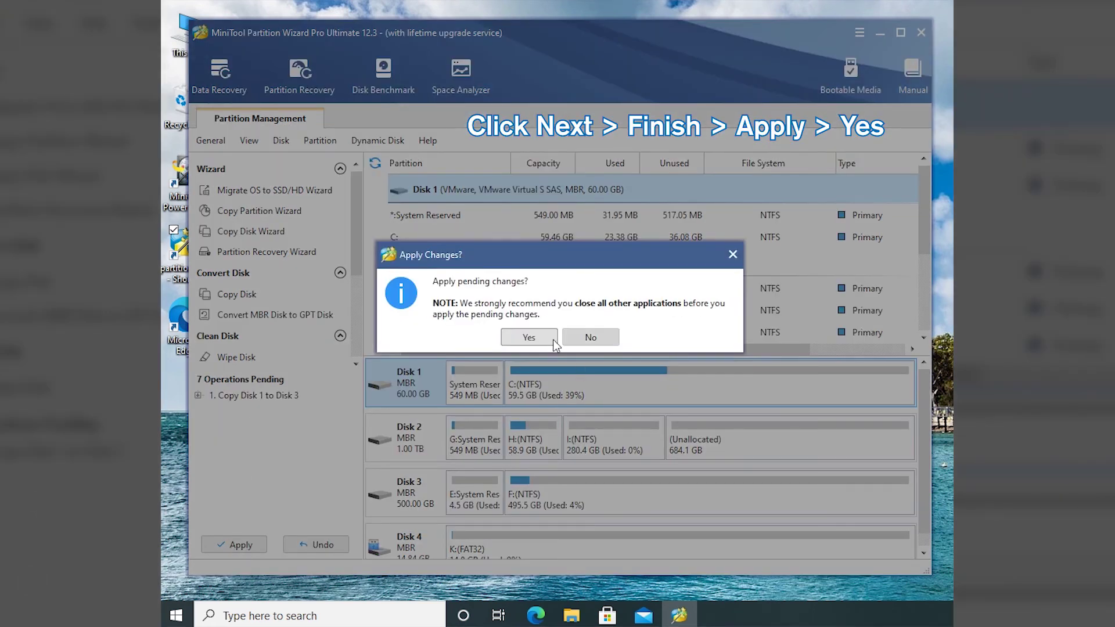
{"action": "left_click", "coordinate": [529, 337]}
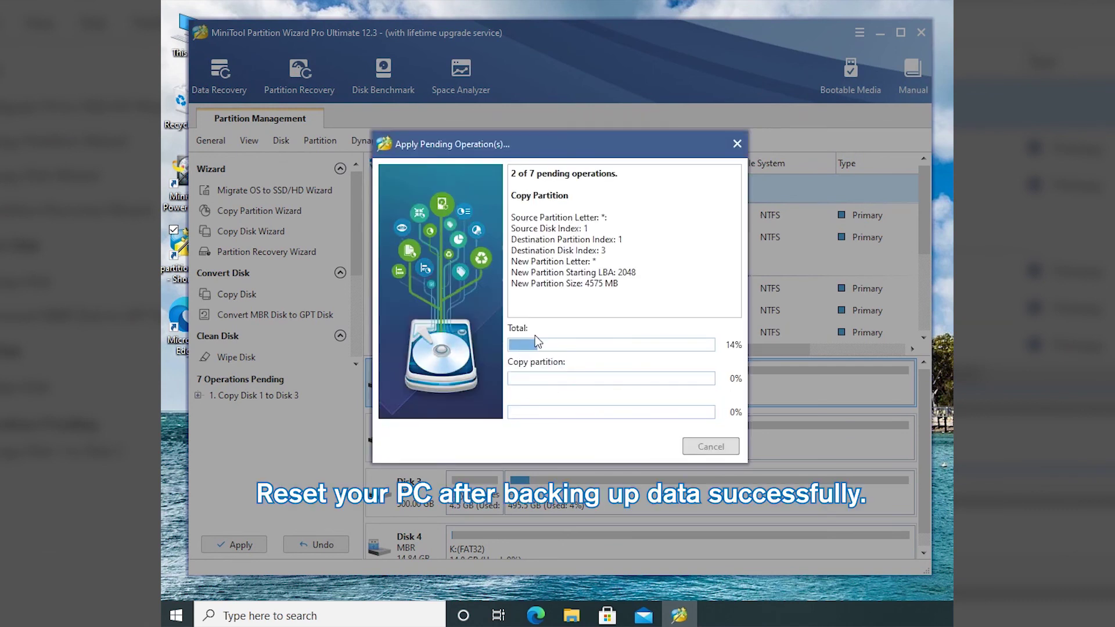